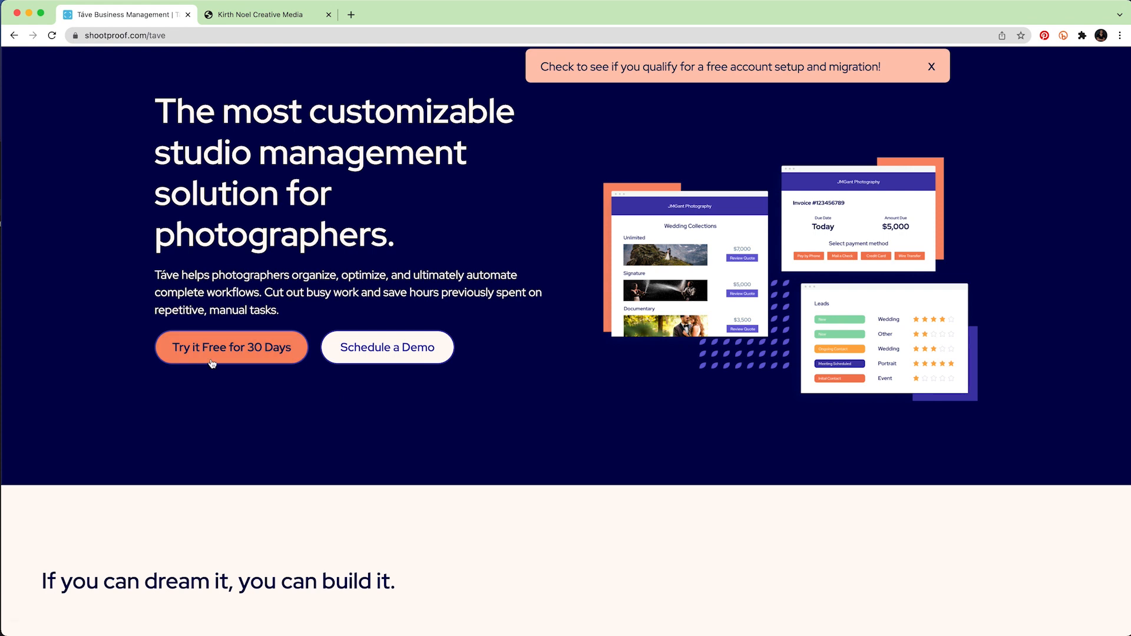
Scroll through the feature cards describing Táve on the ShootProof site.
{"action": "scroll", "coordinate": [364, 255], "scroll_direction": "down", "scroll_amount": 3}
{"action": "scroll", "coordinate": [368, 263], "scroll_direction": "down", "scroll_amount": 8}
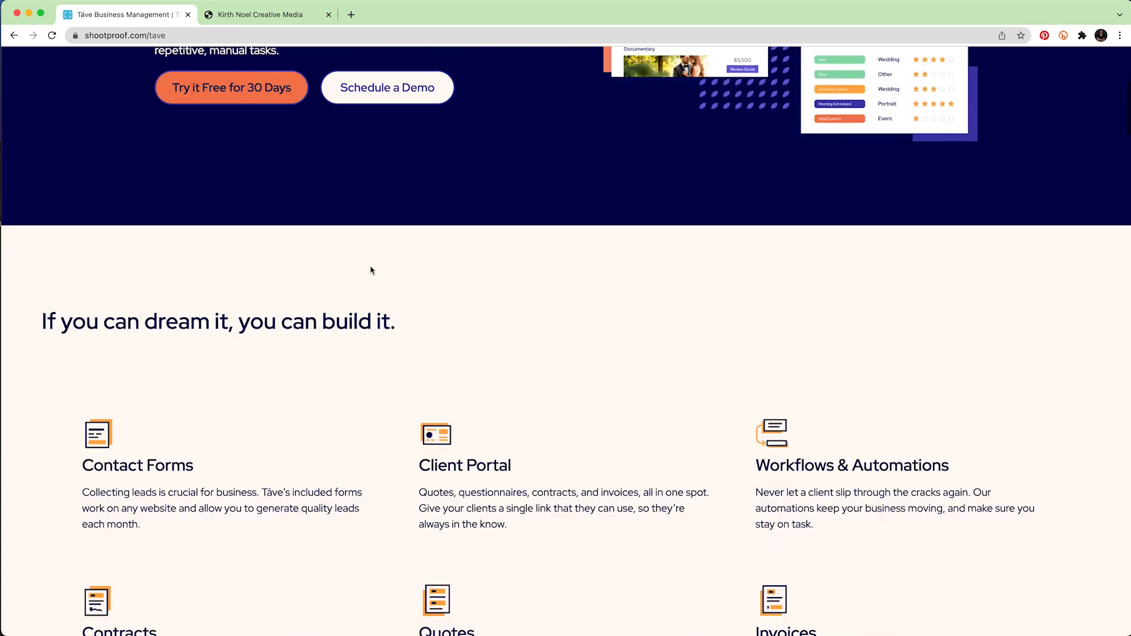
{"action": "scroll", "coordinate": [371, 268], "scroll_direction": "down", "scroll_amount": 2}
{"action": "scroll", "coordinate": [371, 267], "scroll_direction": "up", "scroll_amount": 6}
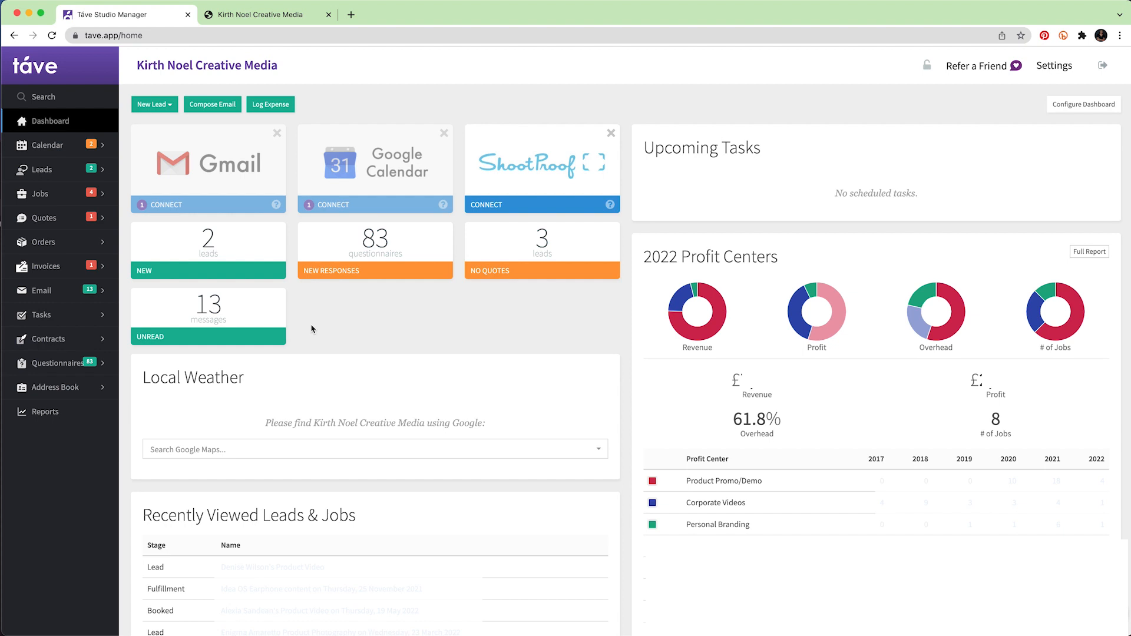
{"action": "left_click", "coordinate": [267, 16]}
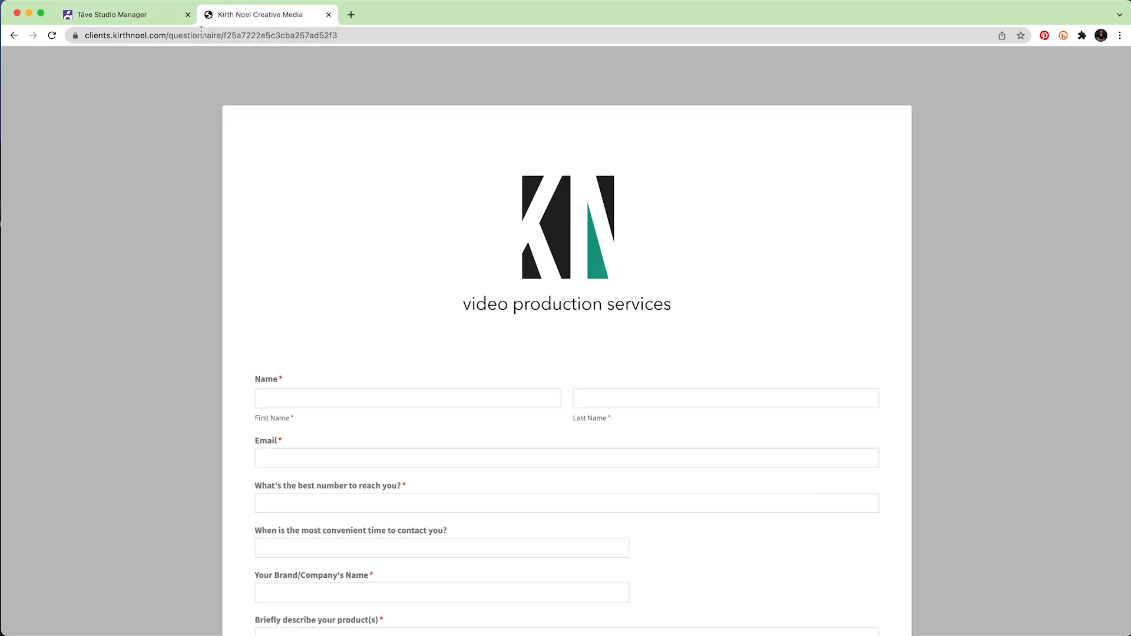
{"action": "left_click_drag", "start_coordinate": [348, 37], "coordinate": [84, 35]}
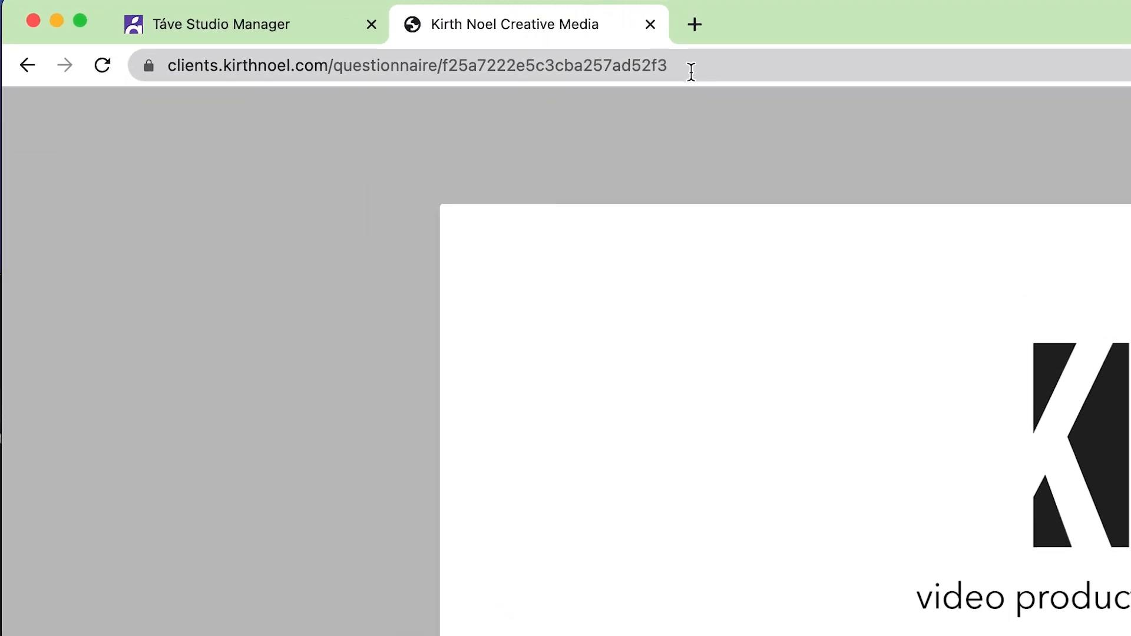
{"action": "left_click_drag", "start_coordinate": [169, 63], "coordinate": [158, 62]}
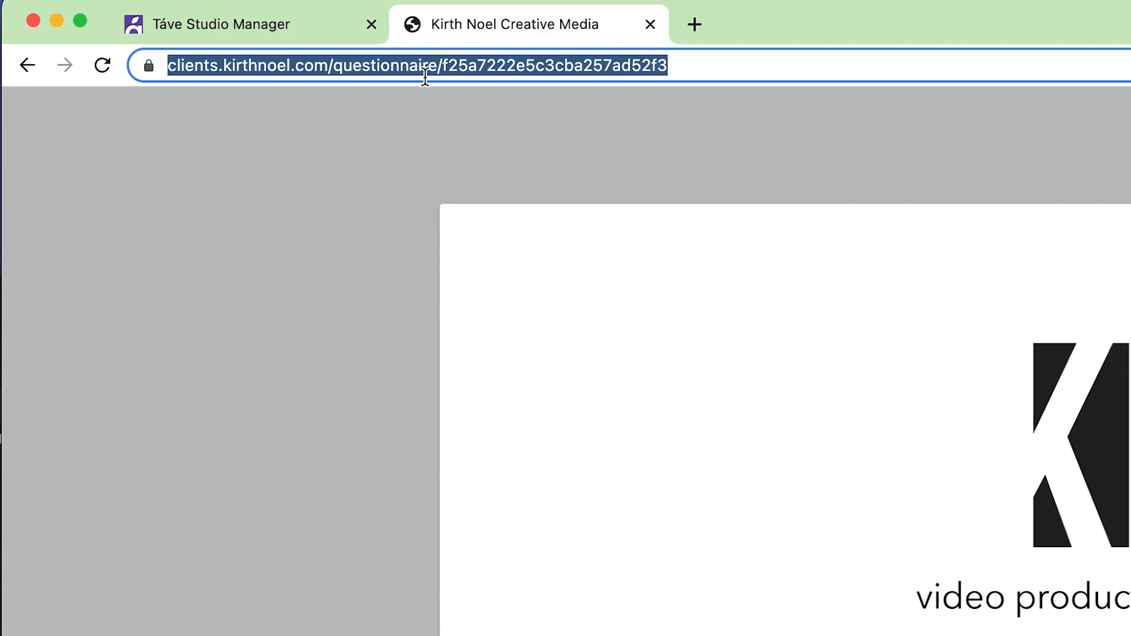
{"action": "left_click", "coordinate": [902, 70]}
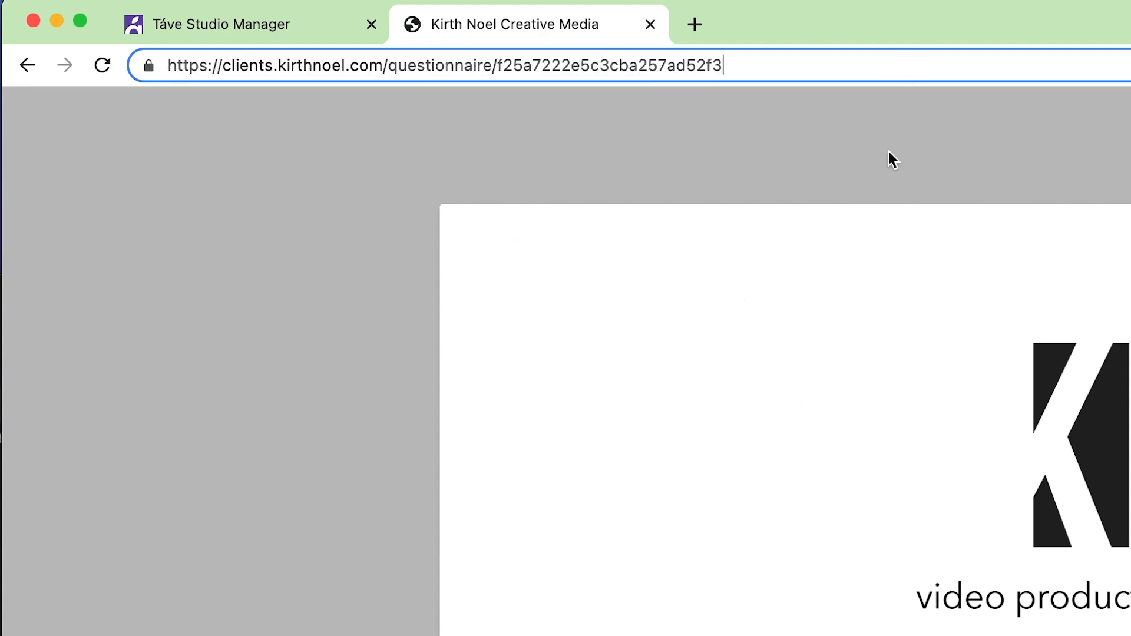
{"action": "scroll", "coordinate": [888, 429], "scroll_direction": "down", "scroll_amount": 5}
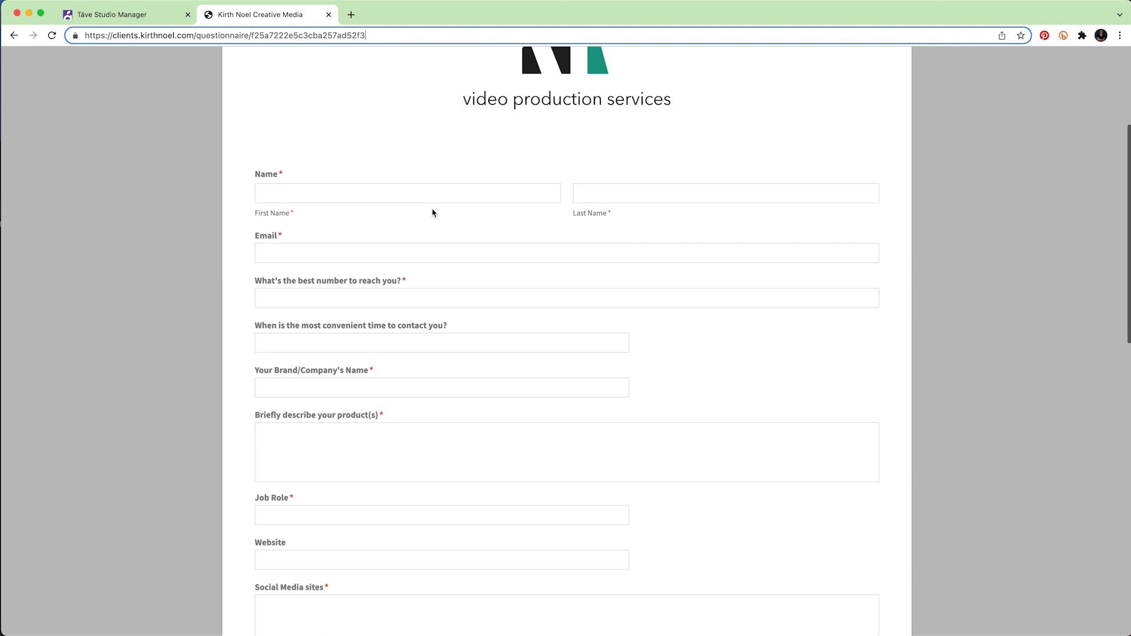
{"action": "scroll", "coordinate": [432, 211], "scroll_direction": "down", "scroll_amount": 3}
{"action": "scroll", "coordinate": [433, 209], "scroll_direction": "down", "scroll_amount": 8}
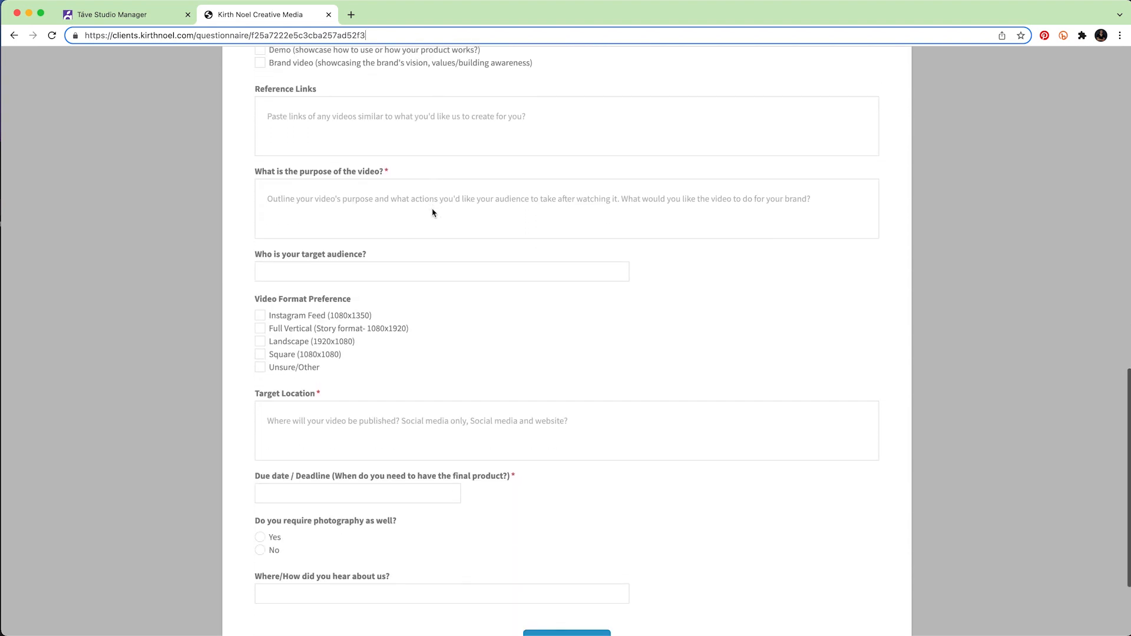
{"action": "scroll", "coordinate": [433, 213], "scroll_direction": "down", "scroll_amount": 3}
{"action": "scroll", "coordinate": [432, 213], "scroll_direction": "up", "scroll_amount": 4}
{"action": "scroll", "coordinate": [433, 213], "scroll_direction": "up", "scroll_amount": 10}
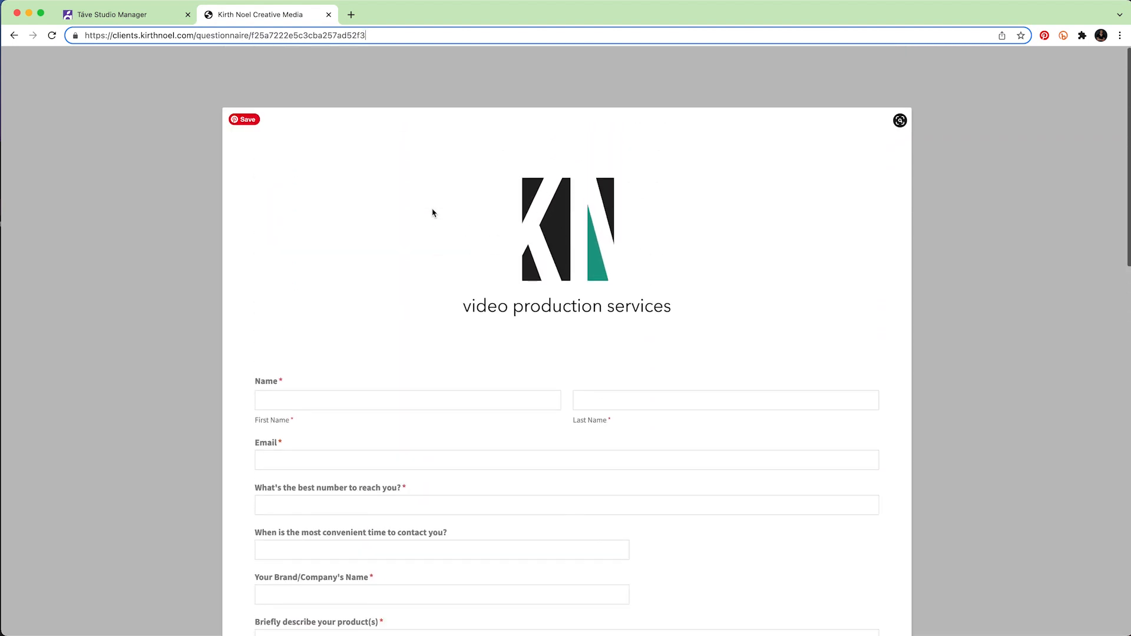
{"action": "scroll", "coordinate": [468, 212], "scroll_direction": "down", "scroll_amount": 15}
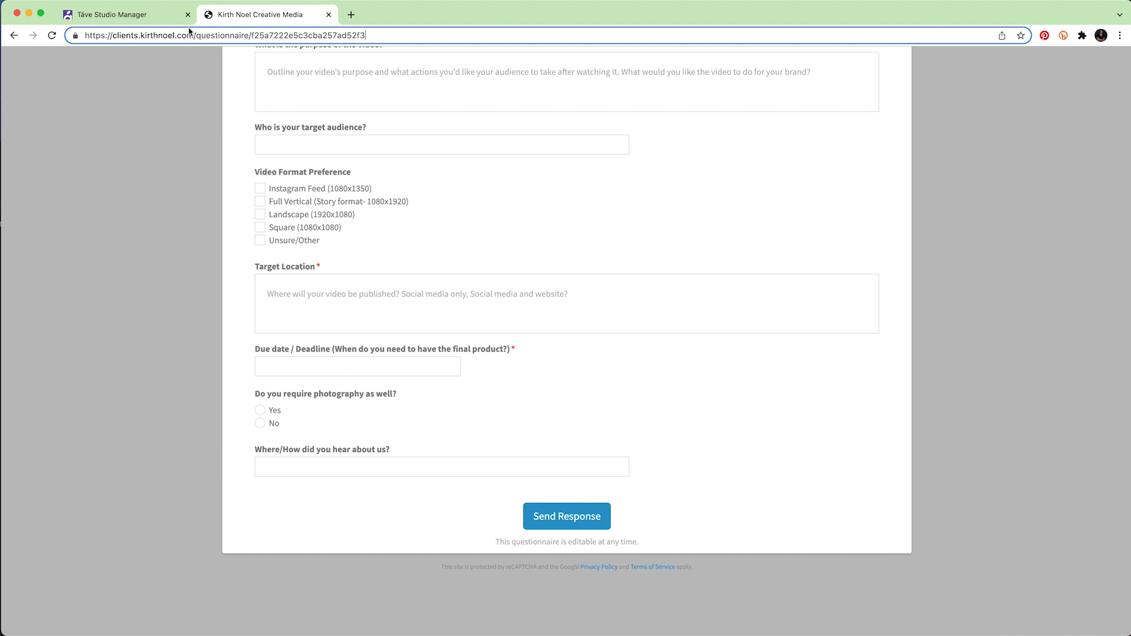
{"action": "left_click", "coordinate": [136, 17]}
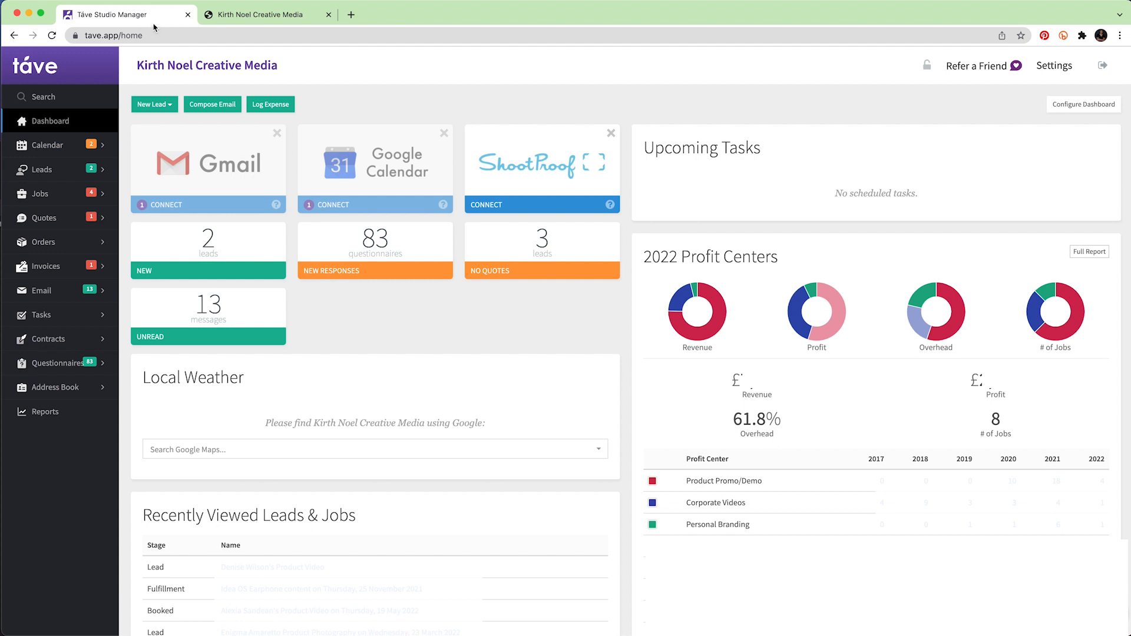
Open the Product Video job from all leads and show its Questionnaires page.
{"action": "left_click", "coordinate": [43, 170]}
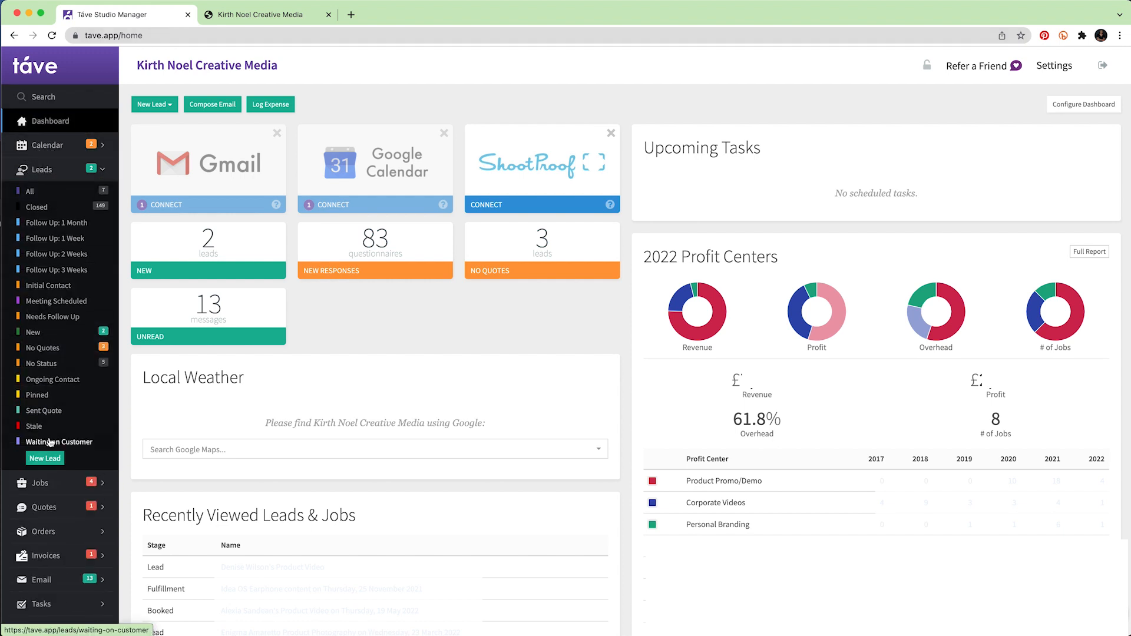
{"action": "left_click", "coordinate": [67, 192]}
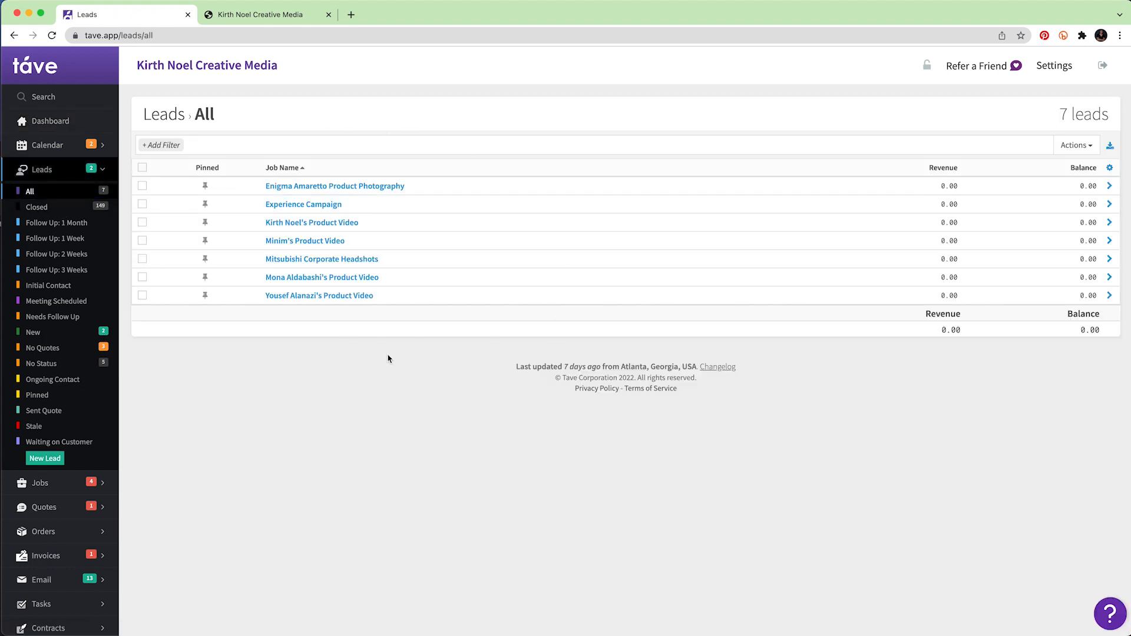
{"action": "left_click", "coordinate": [311, 224]}
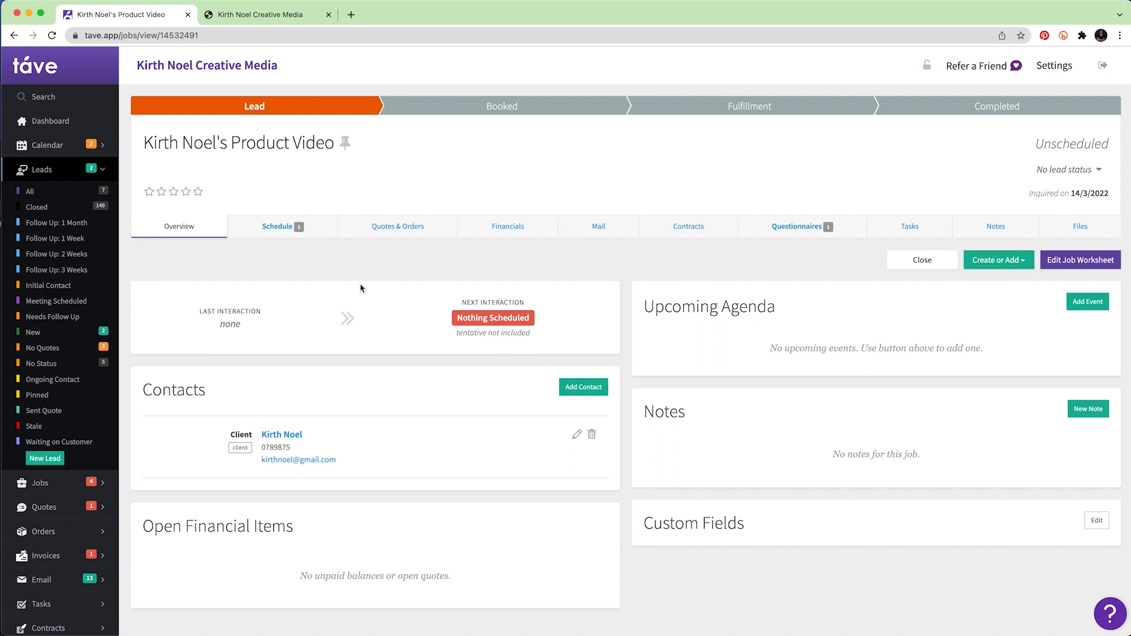
{"action": "left_click", "coordinate": [797, 233]}
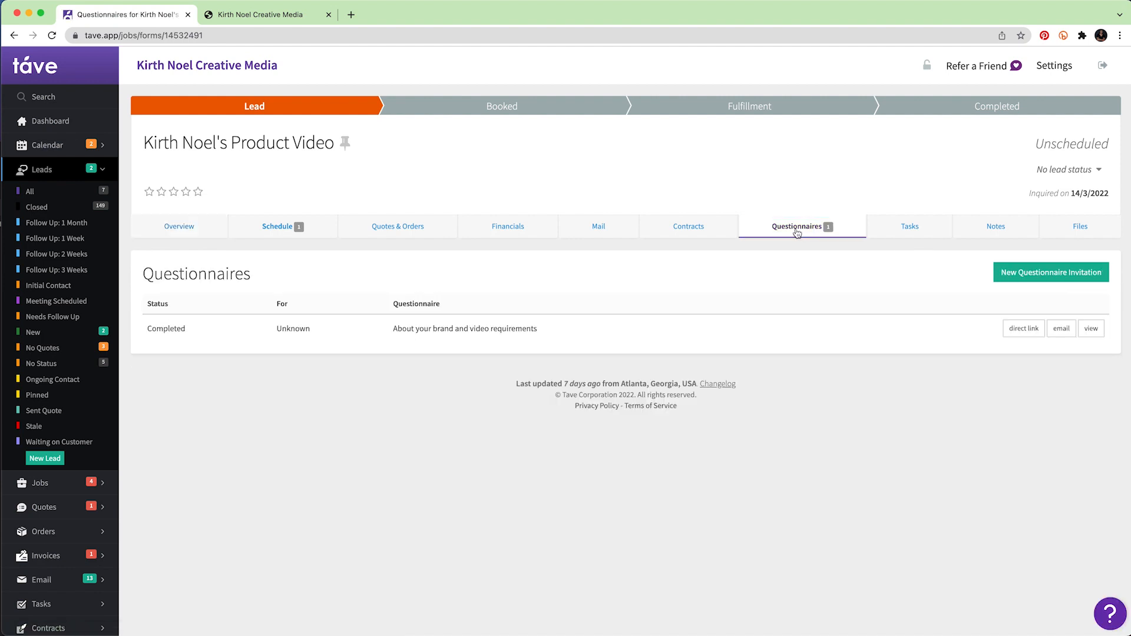
Read the answers to the 'About your brand and video requirements' questionnaire.
{"action": "left_click", "coordinate": [1092, 329]}
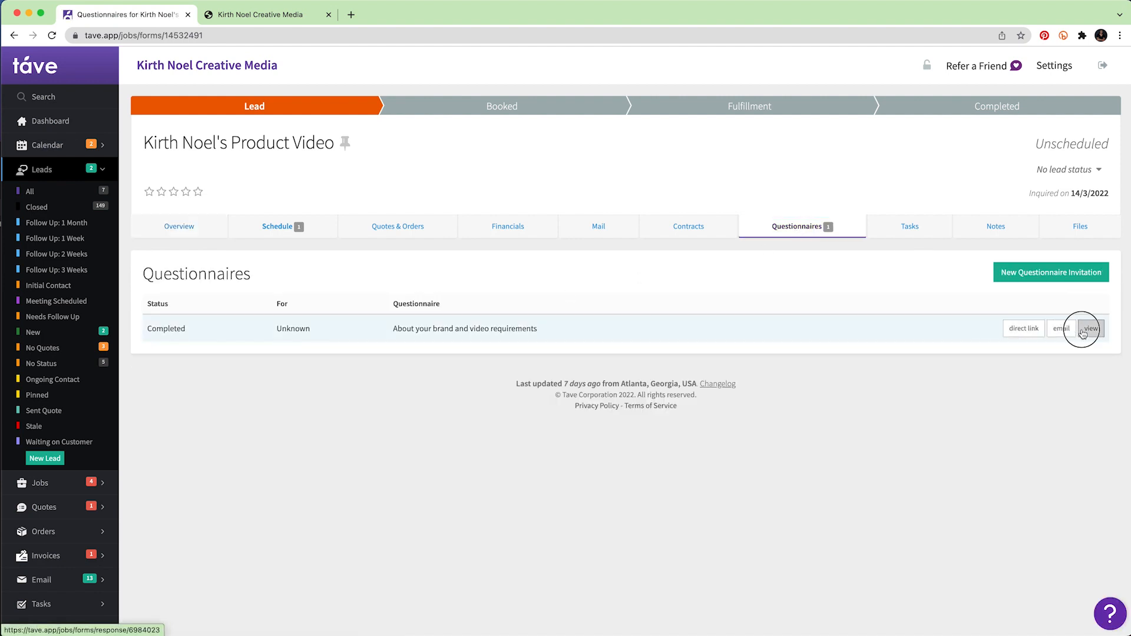
{"action": "scroll", "coordinate": [442, 361], "scroll_direction": "down", "scroll_amount": 3}
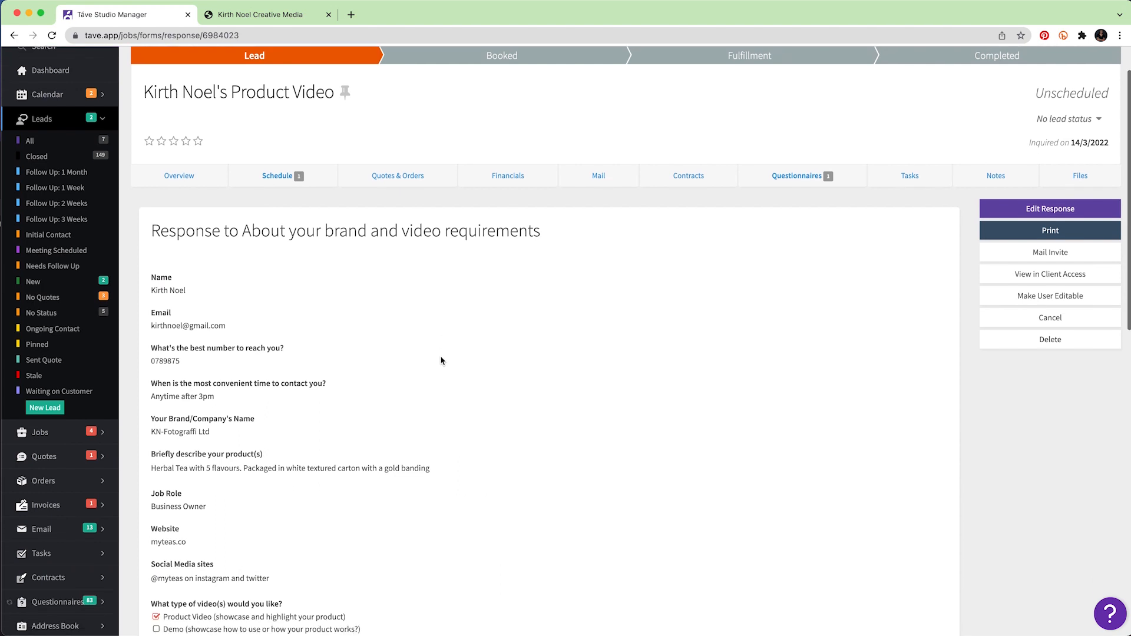
{"action": "scroll", "coordinate": [392, 352], "scroll_direction": "down", "scroll_amount": 7}
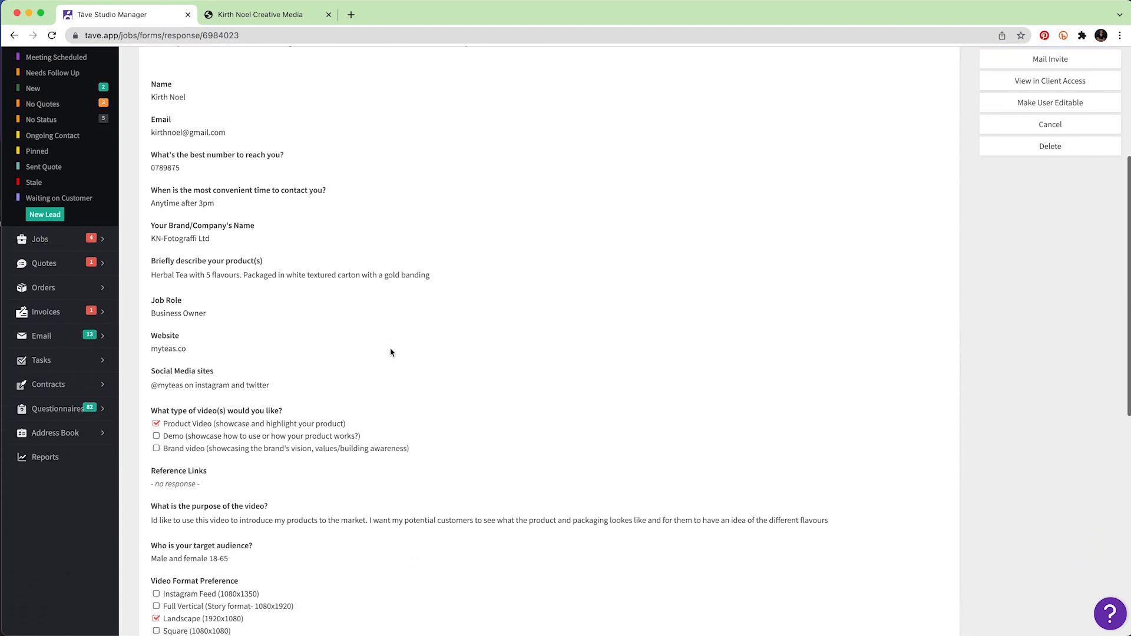
{"action": "scroll", "coordinate": [392, 352], "scroll_direction": "down", "scroll_amount": 2}
{"action": "scroll", "coordinate": [391, 351], "scroll_direction": "up", "scroll_amount": 10}
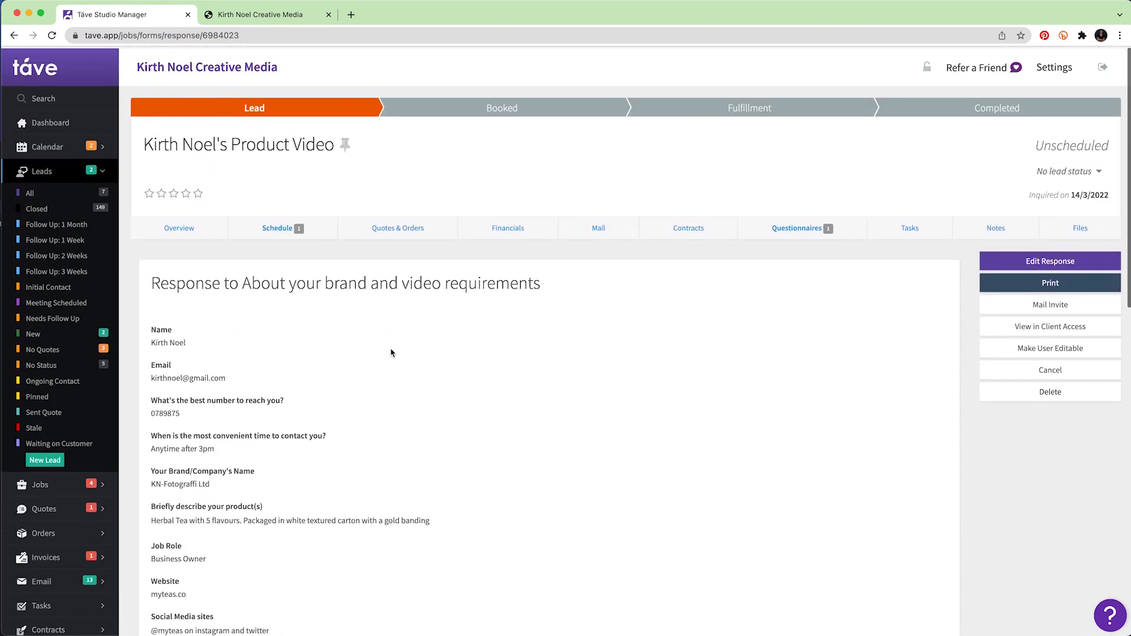
Return to the job's Overview, then bring up its quotes and orders.
{"action": "left_click", "coordinate": [180, 230]}
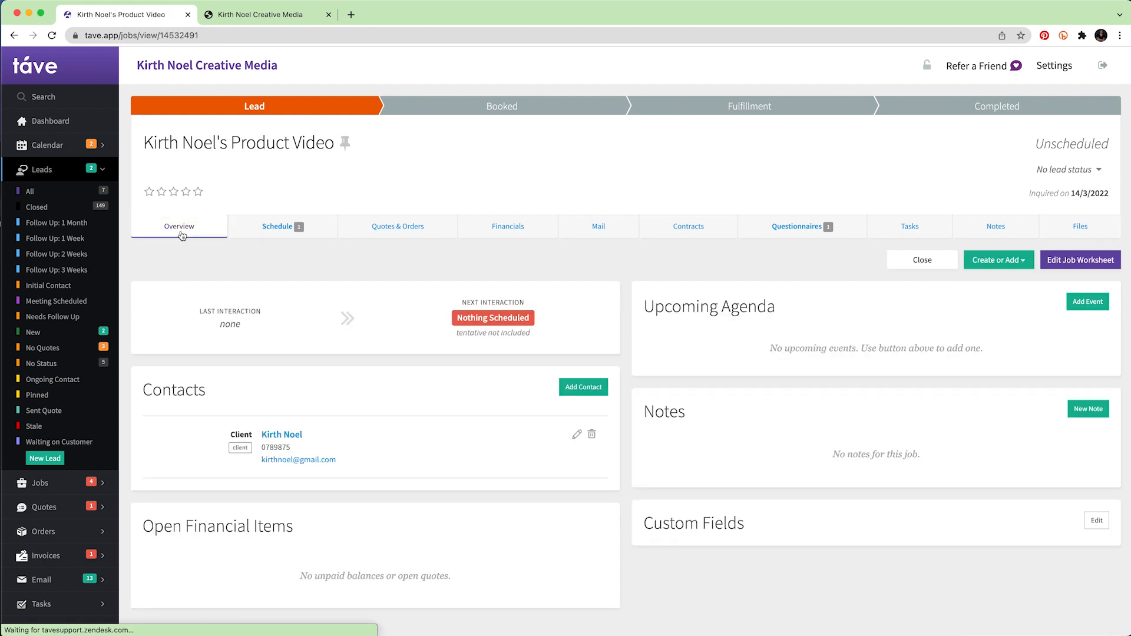
{"action": "scroll", "coordinate": [364, 452], "scroll_direction": "down", "scroll_amount": 3}
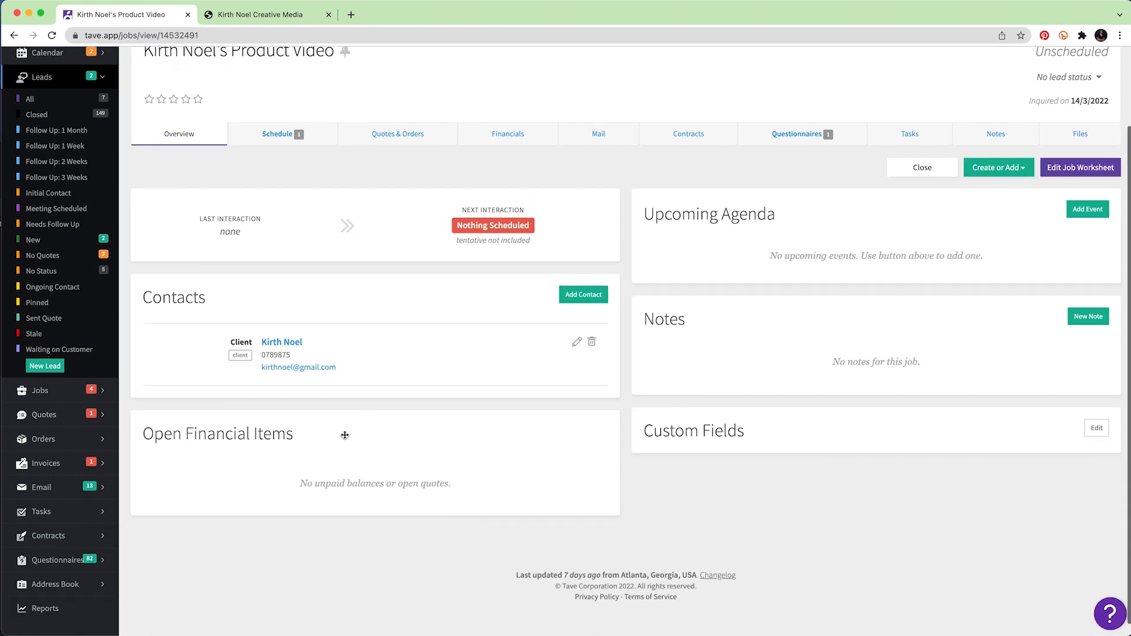
{"action": "scroll", "coordinate": [501, 382], "scroll_direction": "up", "scroll_amount": 3}
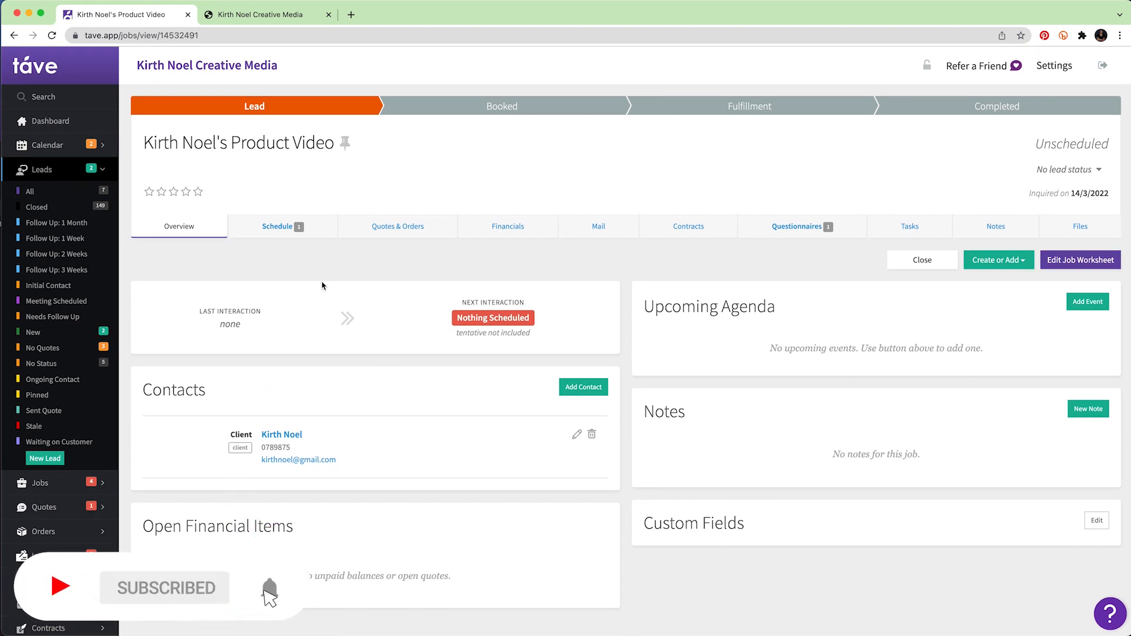
{"action": "left_click", "coordinate": [398, 225]}
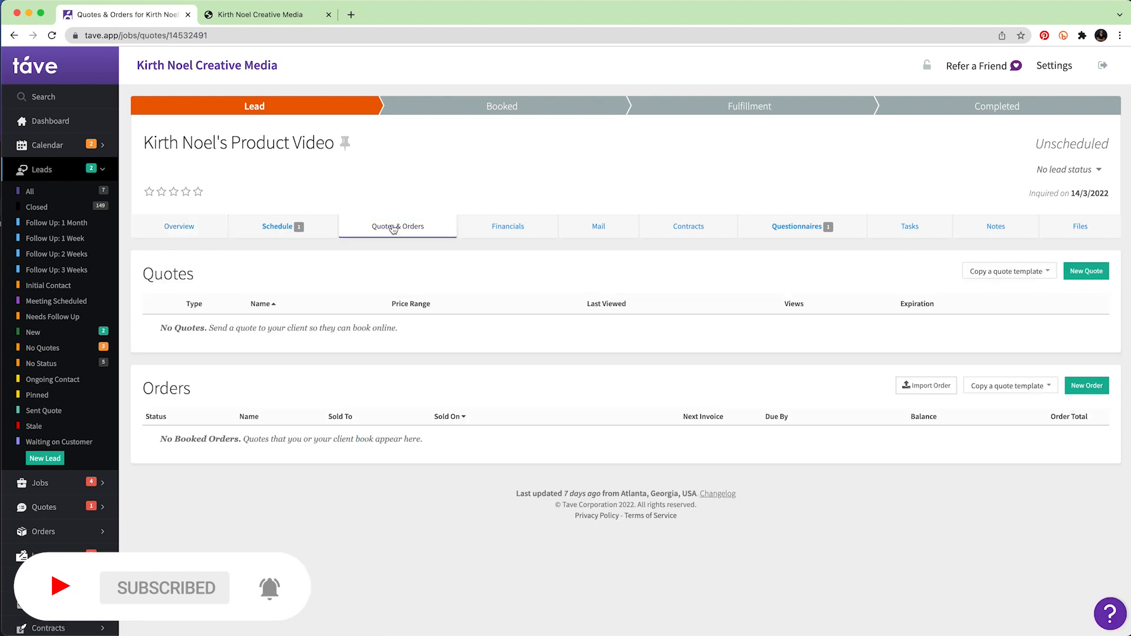
Create a quote from the Brand Video Quotation template and review its 2,500 Production and Post Production items.
{"action": "left_click", "coordinate": [1050, 277]}
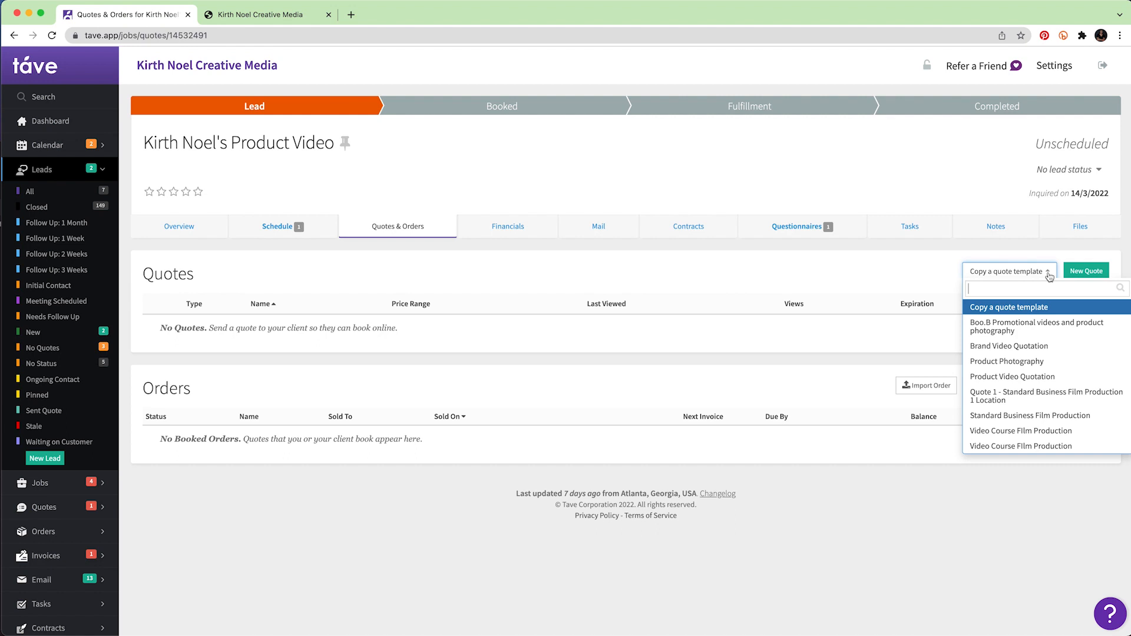
{"action": "left_click", "coordinate": [1054, 352]}
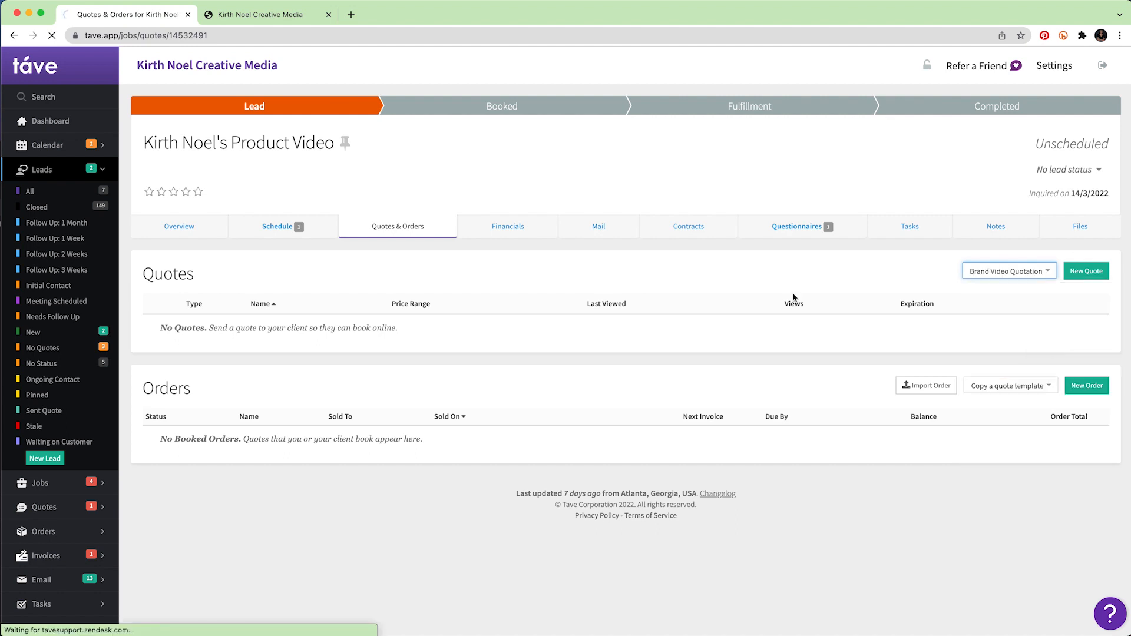
{"action": "scroll", "coordinate": [779, 298], "scroll_direction": "down", "scroll_amount": 1}
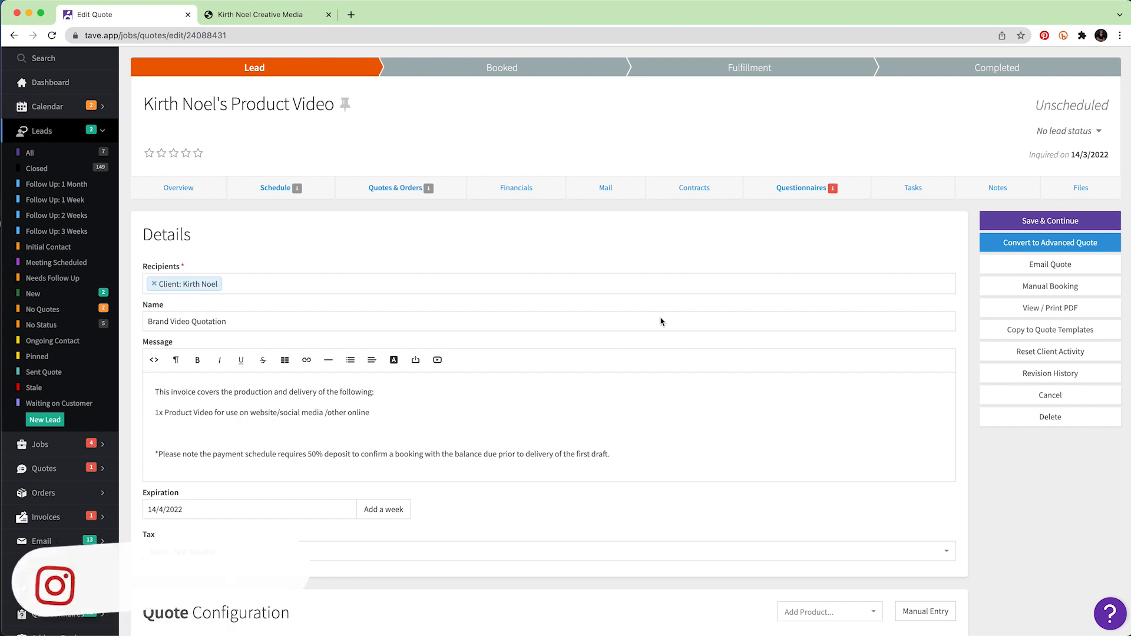
{"action": "scroll", "coordinate": [661, 321], "scroll_direction": "down", "scroll_amount": 2}
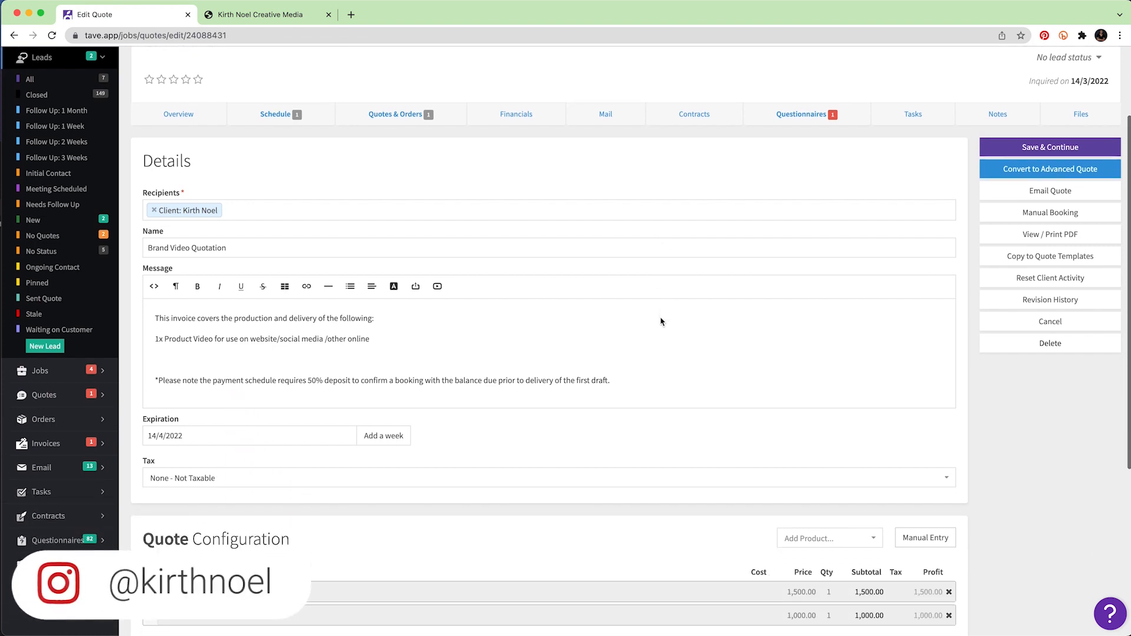
{"action": "scroll", "coordinate": [661, 321], "scroll_direction": "down", "scroll_amount": 1}
{"action": "scroll", "coordinate": [661, 321], "scroll_direction": "down", "scroll_amount": 1}
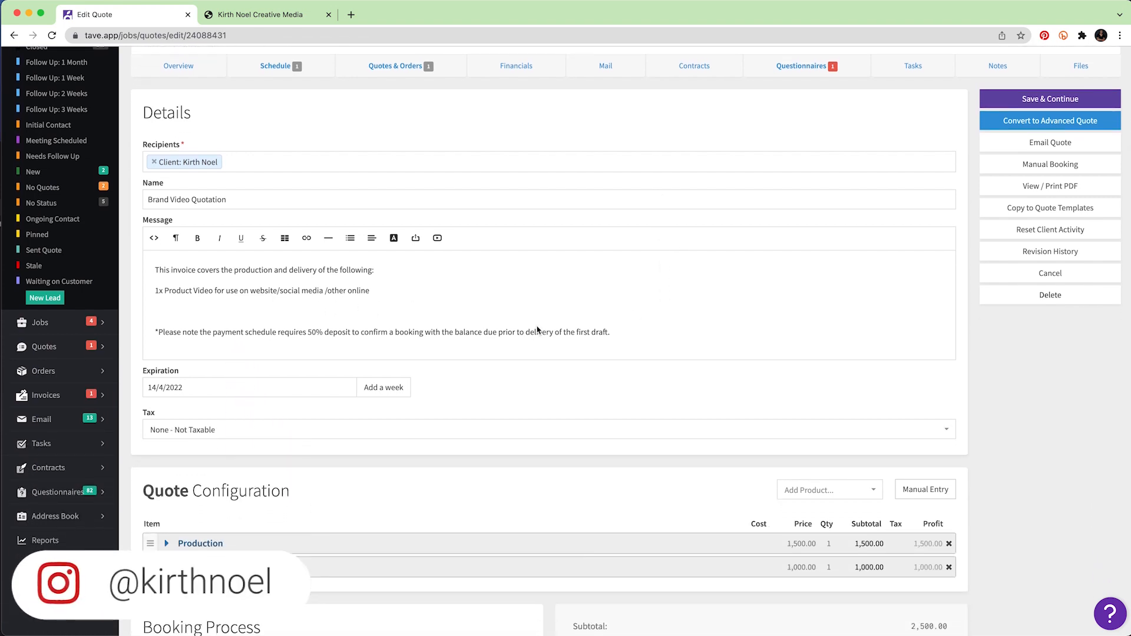
{"action": "scroll", "coordinate": [538, 326], "scroll_direction": "down", "scroll_amount": 2}
{"action": "scroll", "coordinate": [538, 330], "scroll_direction": "down", "scroll_amount": 1}
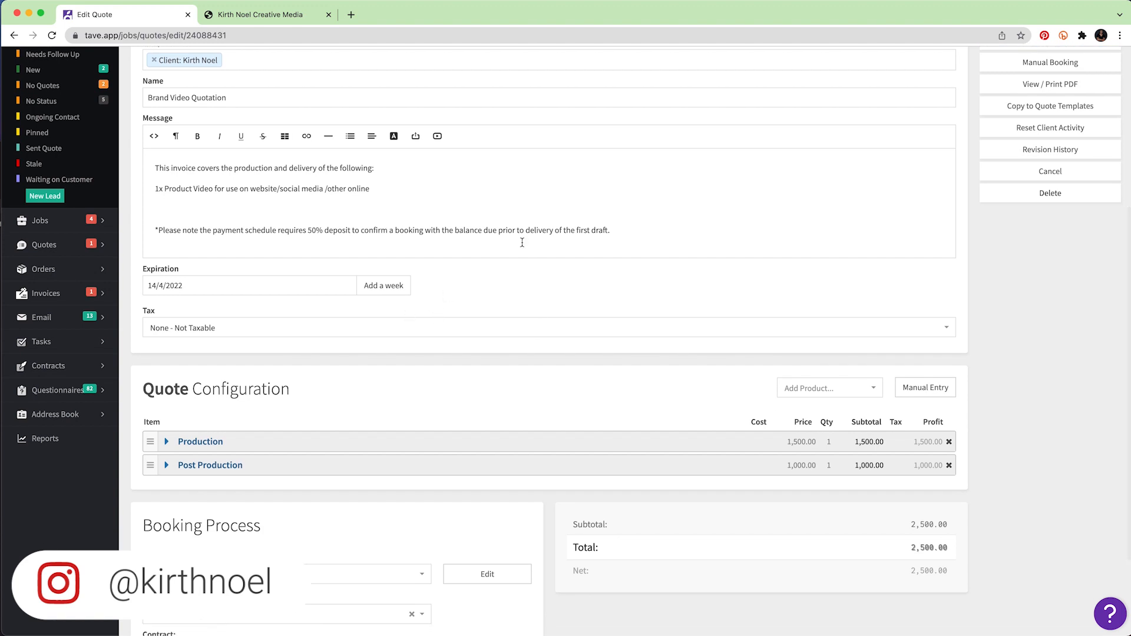
{"action": "scroll", "coordinate": [522, 245], "scroll_direction": "down", "scroll_amount": 3}
{"action": "scroll", "coordinate": [345, 317], "scroll_direction": "down", "scroll_amount": 1}
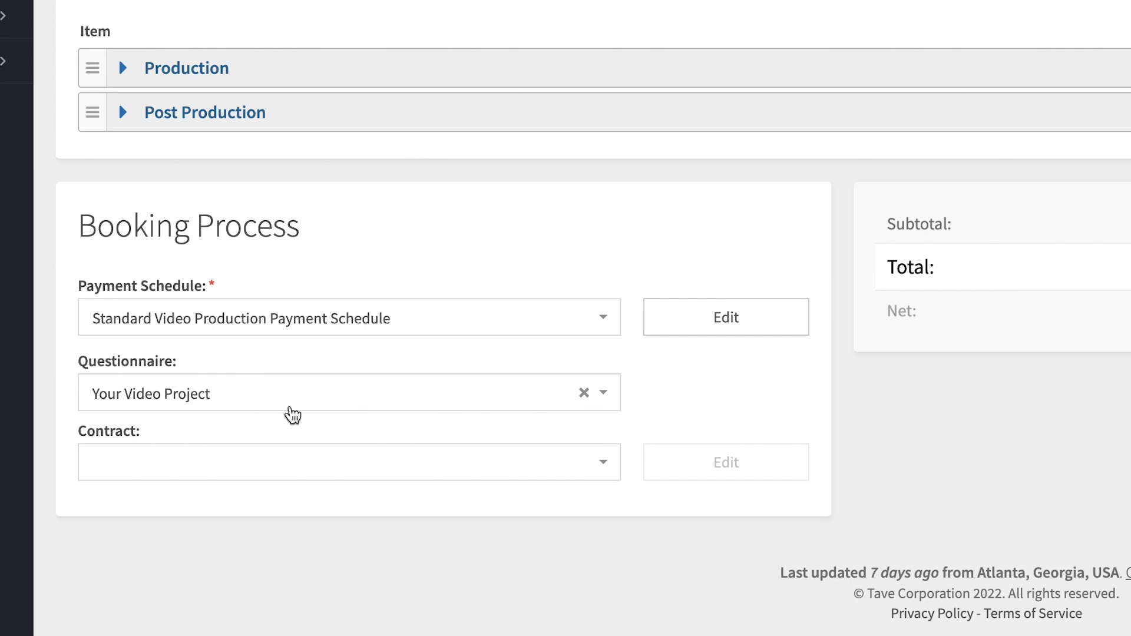
Remove the questionnaire from the quote and attach the Video Production Agreement contract.
{"action": "left_click", "coordinate": [585, 394]}
{"action": "left_click", "coordinate": [679, 387]}
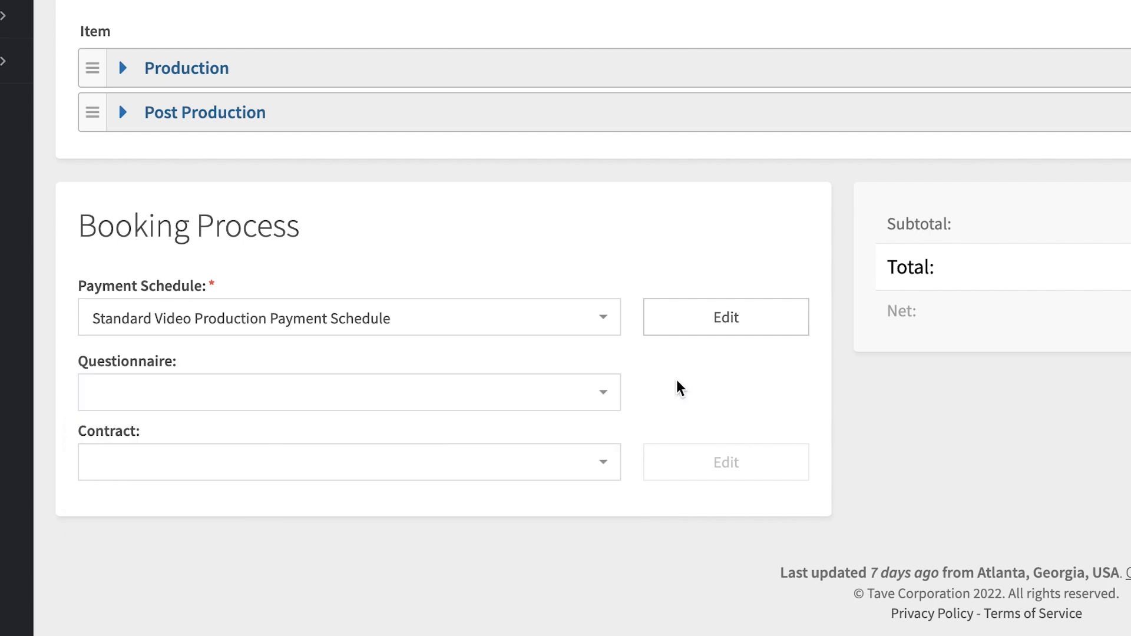
{"action": "left_click", "coordinate": [594, 468]}
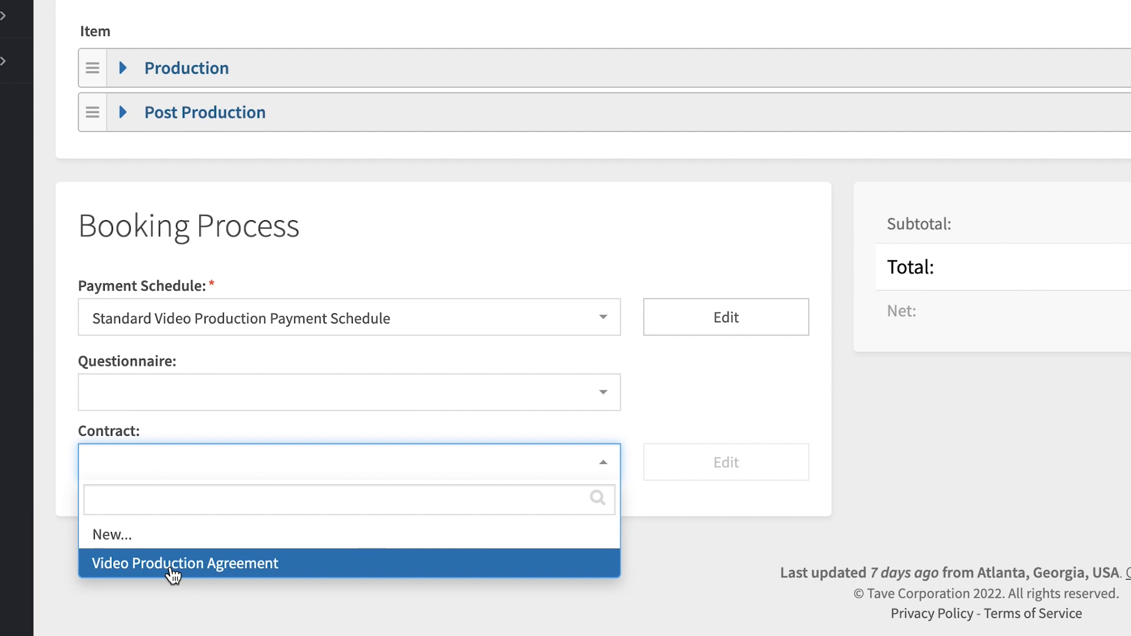
{"action": "left_click", "coordinate": [208, 570]}
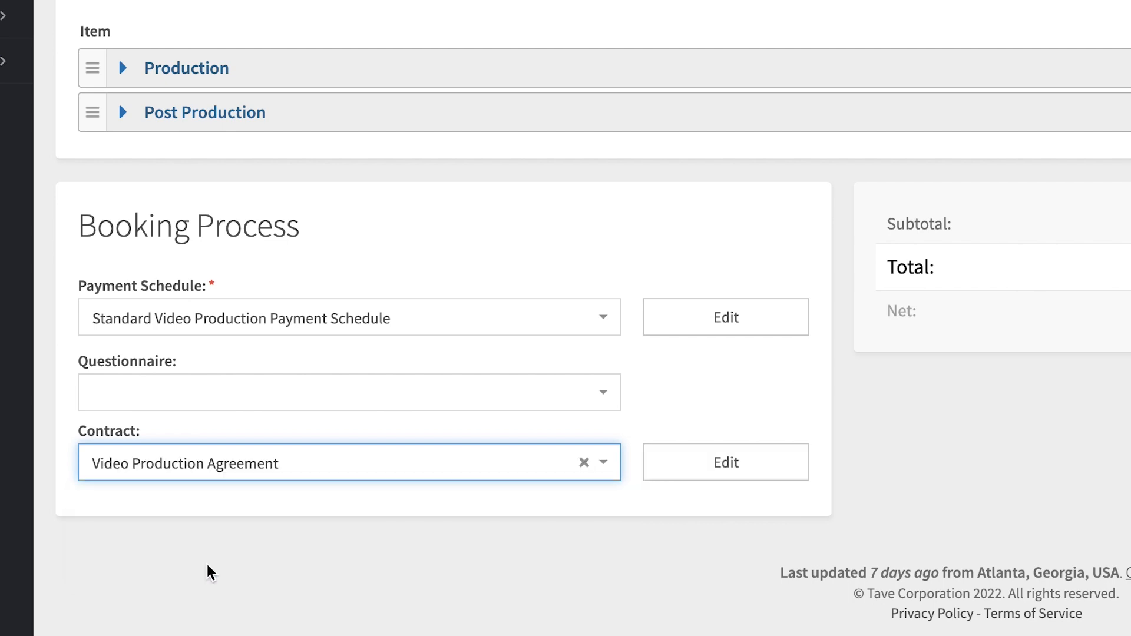
{"action": "left_click", "coordinate": [771, 398]}
Save the £2,500 quote and open its client-facing view.
{"action": "scroll", "coordinate": [757, 274], "scroll_direction": "up", "scroll_amount": 7}
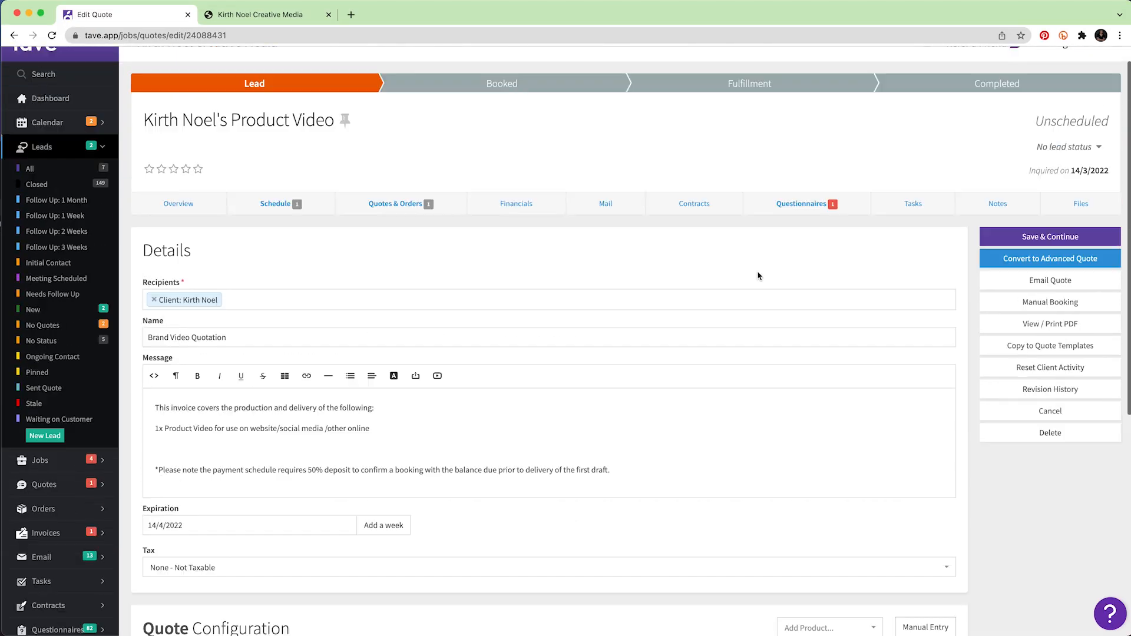
{"action": "left_click", "coordinate": [1112, 264]}
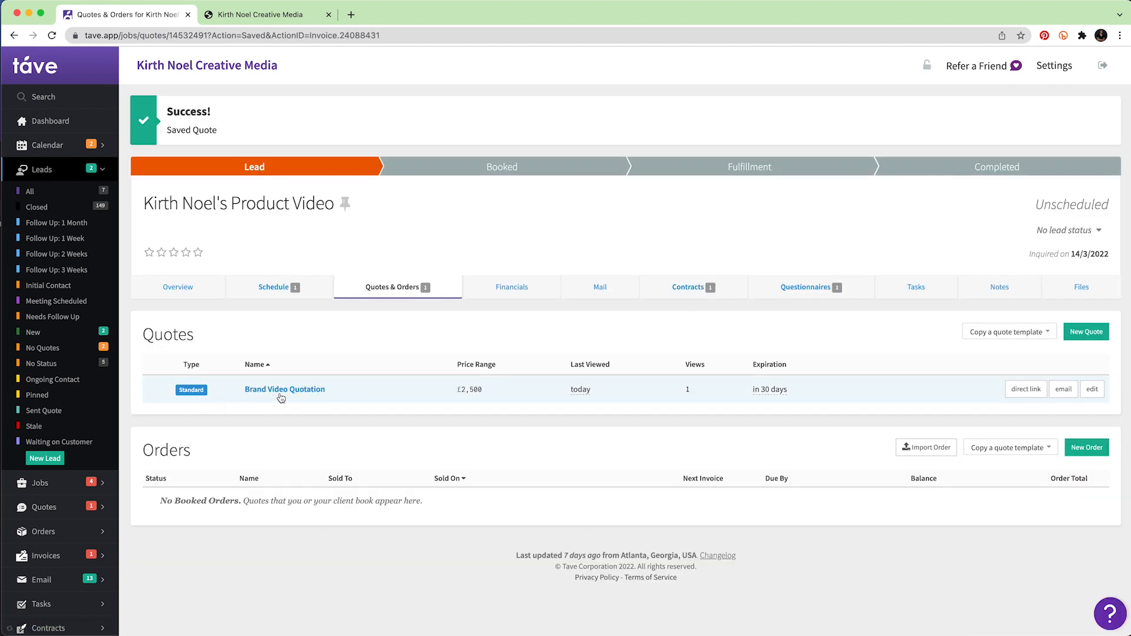
{"action": "left_click", "coordinate": [1022, 390]}
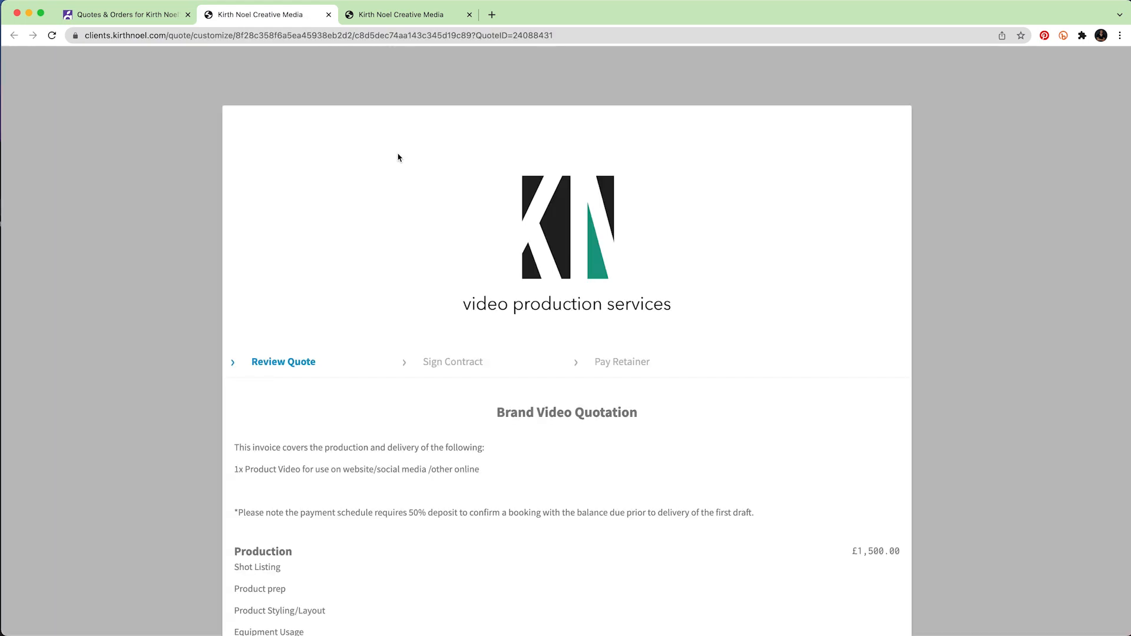
Review the Brand Video Quotation as the client and accept it to reach the payment schedule.
{"action": "scroll", "coordinate": [398, 157], "scroll_direction": "down", "scroll_amount": 3}
{"action": "scroll", "coordinate": [398, 158], "scroll_direction": "up", "scroll_amount": 2}
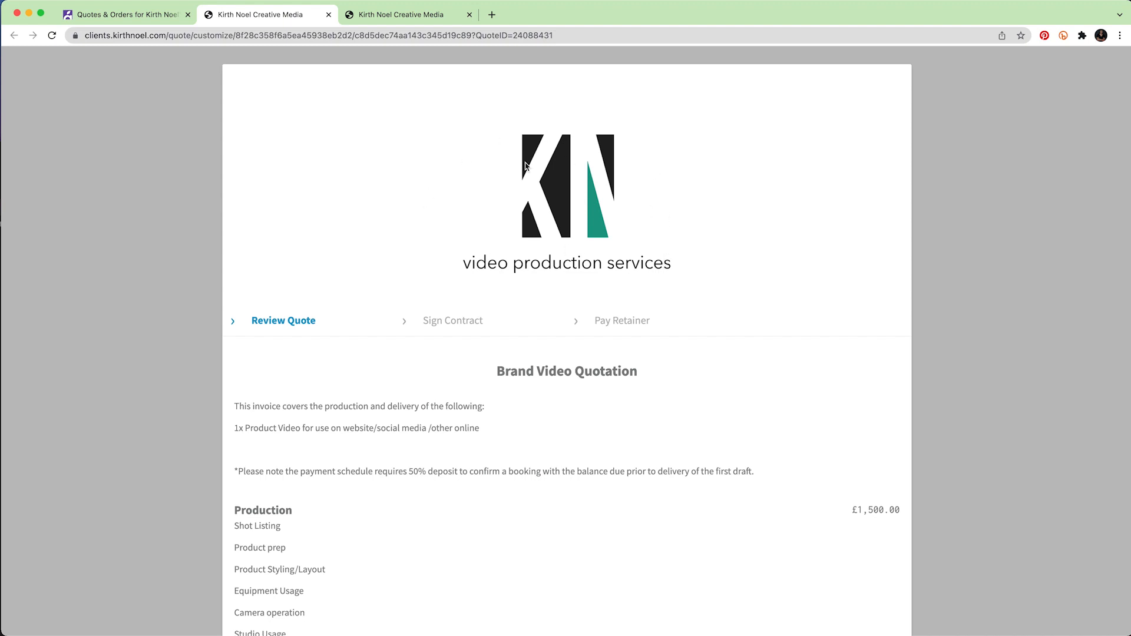
{"action": "scroll", "coordinate": [742, 328], "scroll_direction": "down", "scroll_amount": 5}
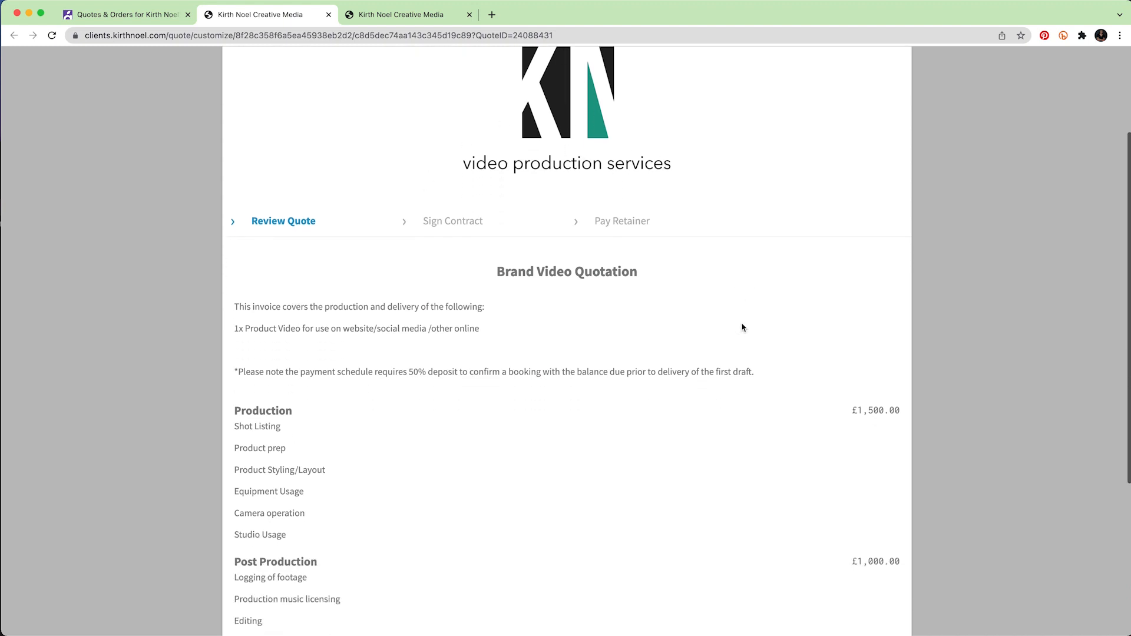
{"action": "scroll", "coordinate": [742, 328], "scroll_direction": "up", "scroll_amount": 1}
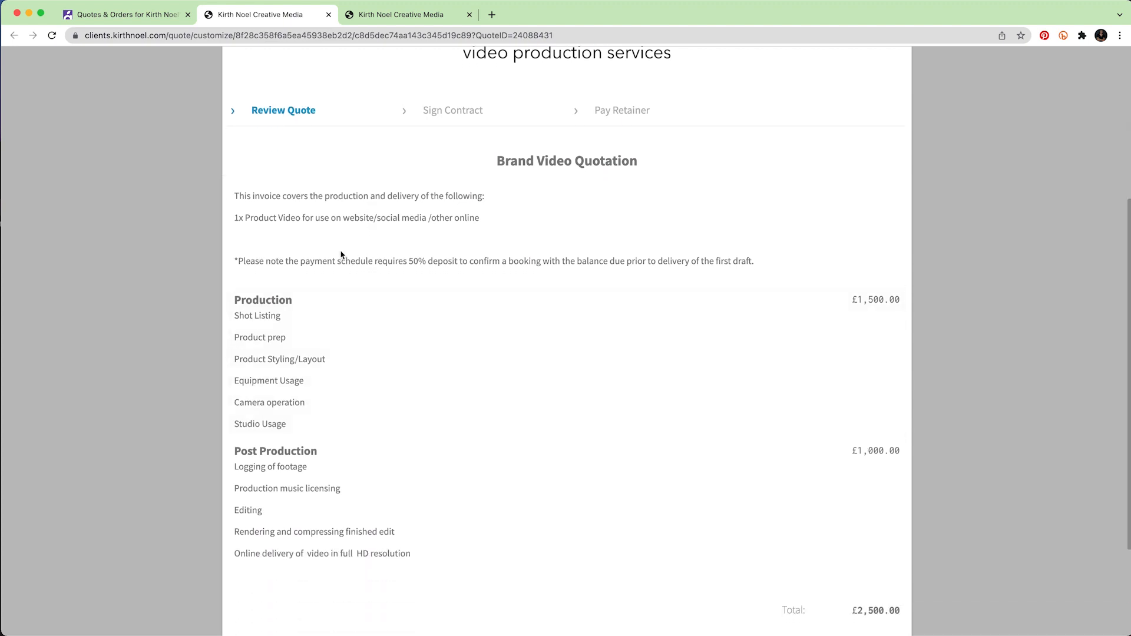
{"action": "scroll", "coordinate": [864, 346], "scroll_direction": "down", "scroll_amount": 2}
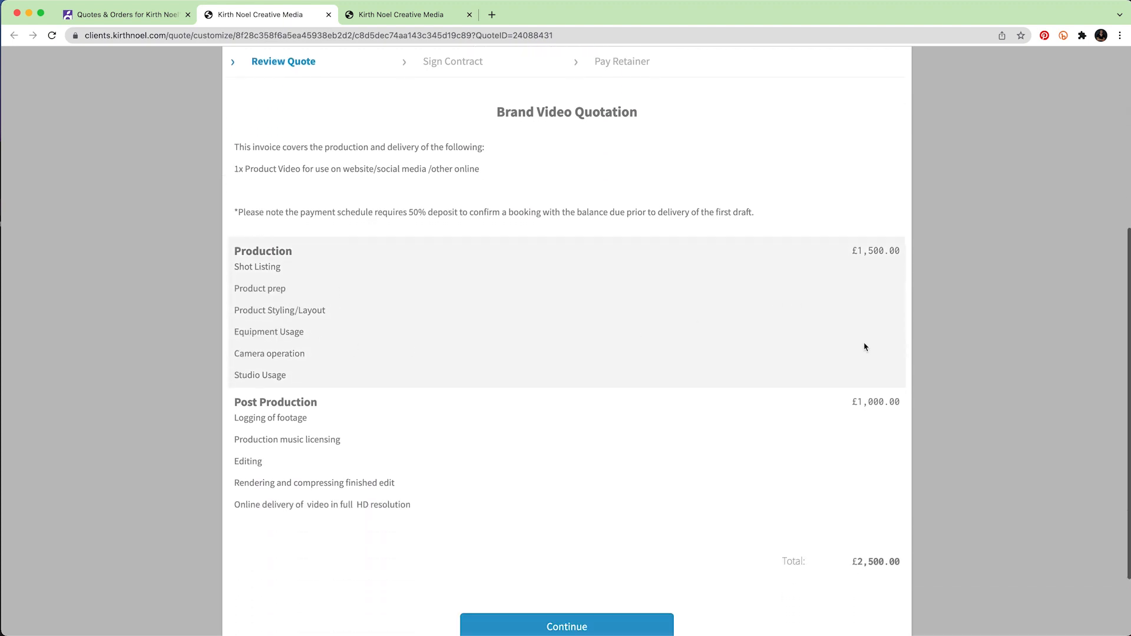
{"action": "scroll", "coordinate": [419, 369], "scroll_direction": "up", "scroll_amount": 4}
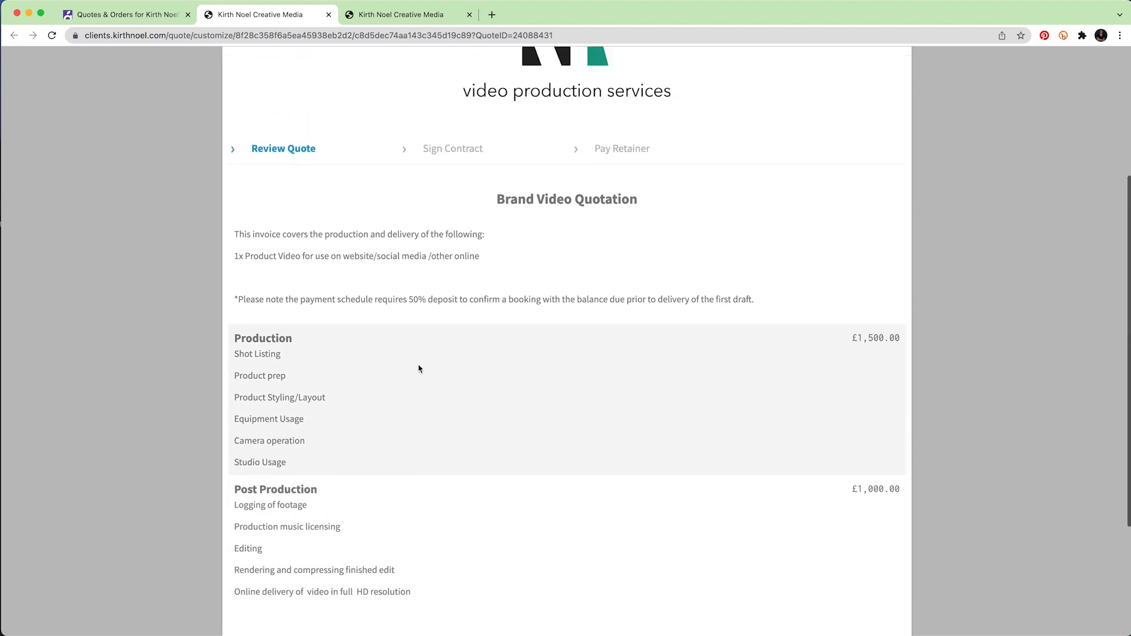
{"action": "scroll", "coordinate": [419, 369], "scroll_direction": "down", "scroll_amount": 4}
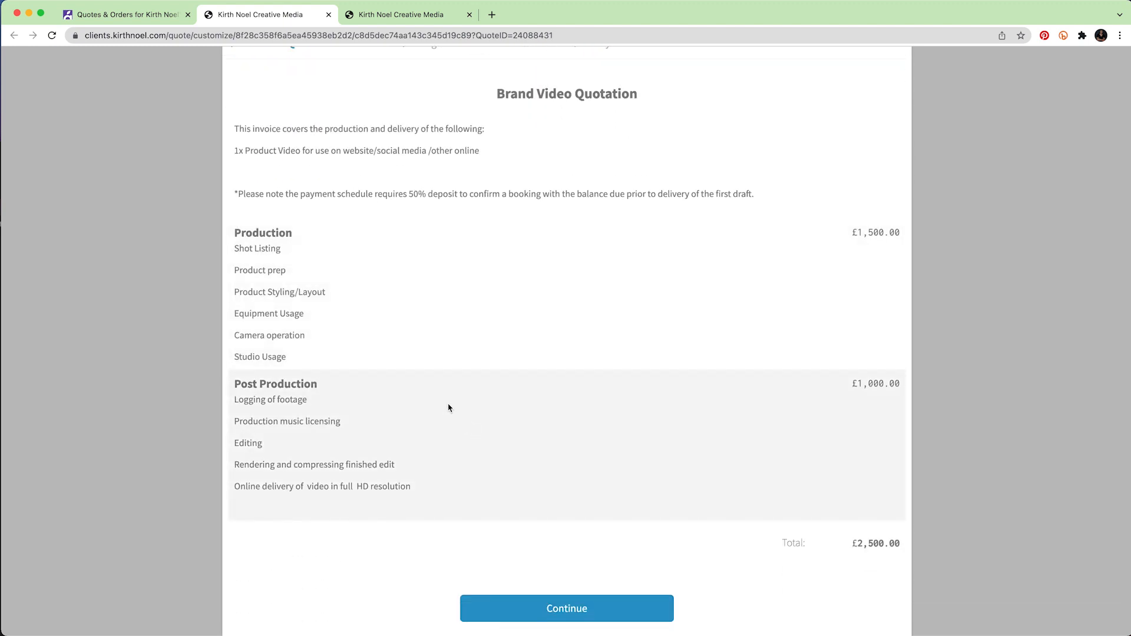
{"action": "scroll", "coordinate": [447, 409], "scroll_direction": "down", "scroll_amount": 1}
{"action": "left_click", "coordinate": [576, 563]}
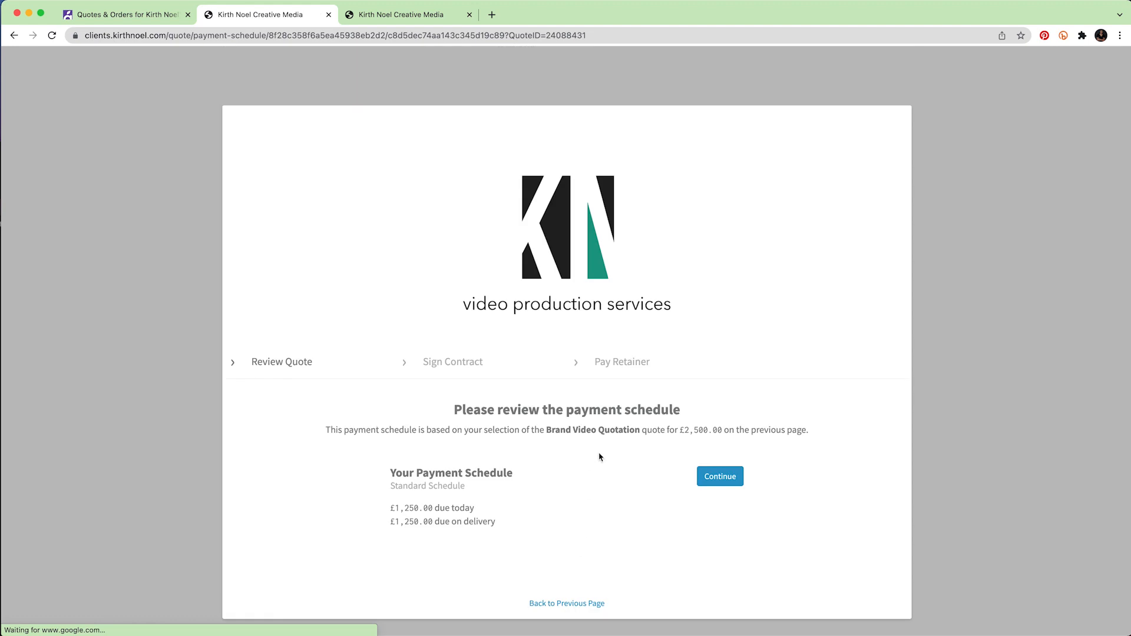
Accept the £1,250 today and £1,250 on delivery schedule, then read the work order.
{"action": "scroll", "coordinate": [601, 454], "scroll_direction": "down", "scroll_amount": 1}
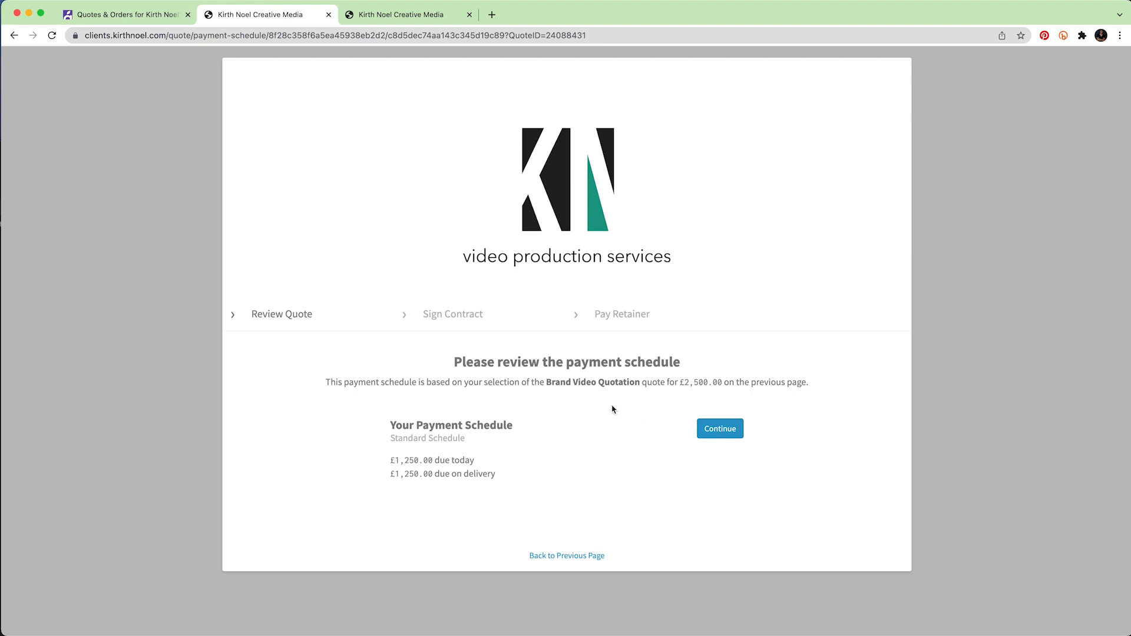
{"action": "left_click", "coordinate": [719, 436]}
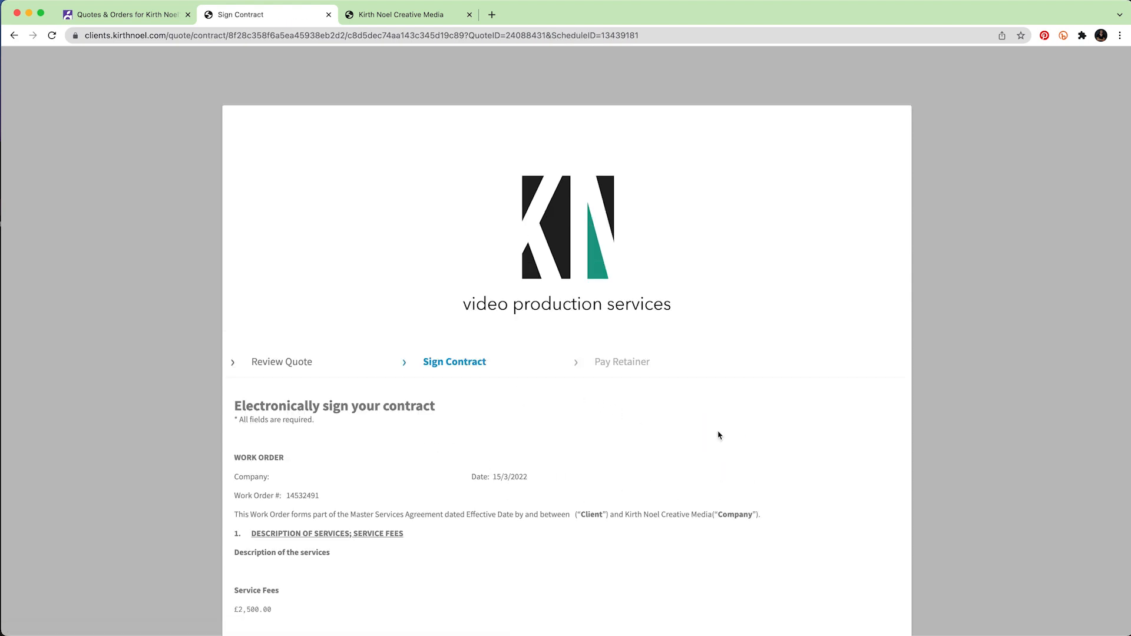
{"action": "scroll", "coordinate": [719, 436], "scroll_direction": "down", "scroll_amount": 3}
{"action": "scroll", "coordinate": [717, 435], "scroll_direction": "down", "scroll_amount": 10}
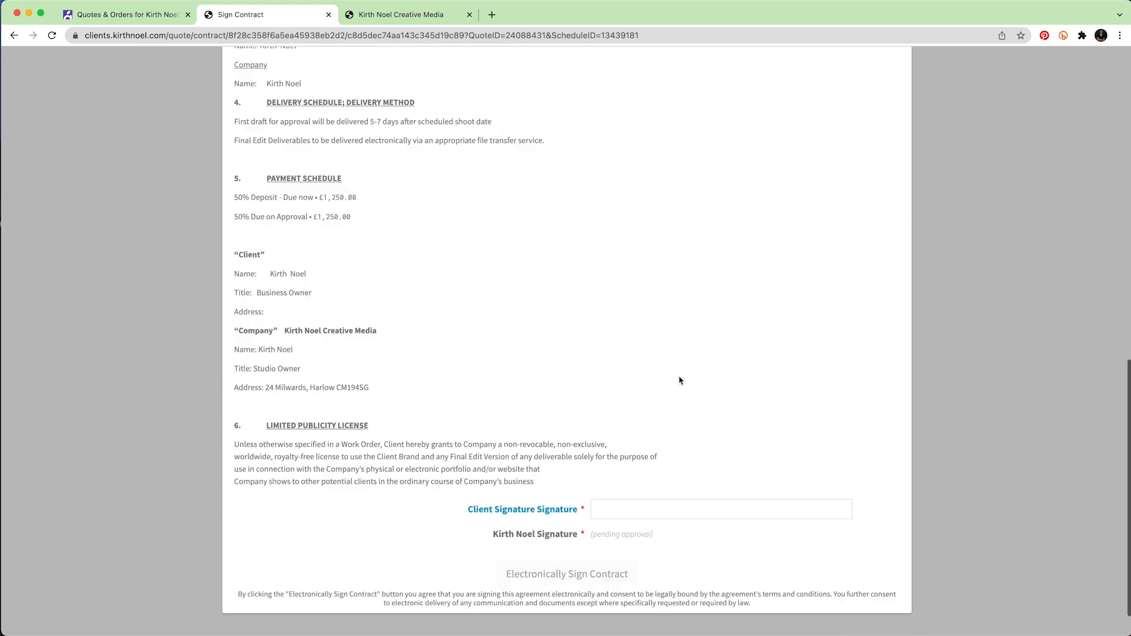
{"action": "scroll", "coordinate": [632, 353], "scroll_direction": "up", "scroll_amount": 15}
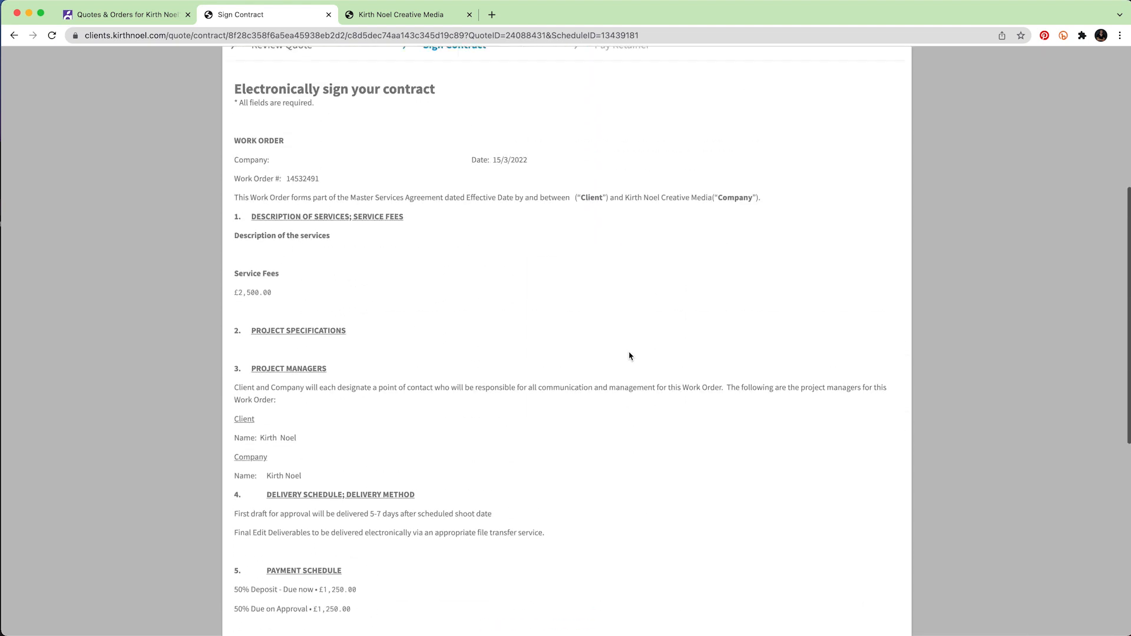
{"action": "scroll", "coordinate": [607, 333], "scroll_direction": "down", "scroll_amount": 15}
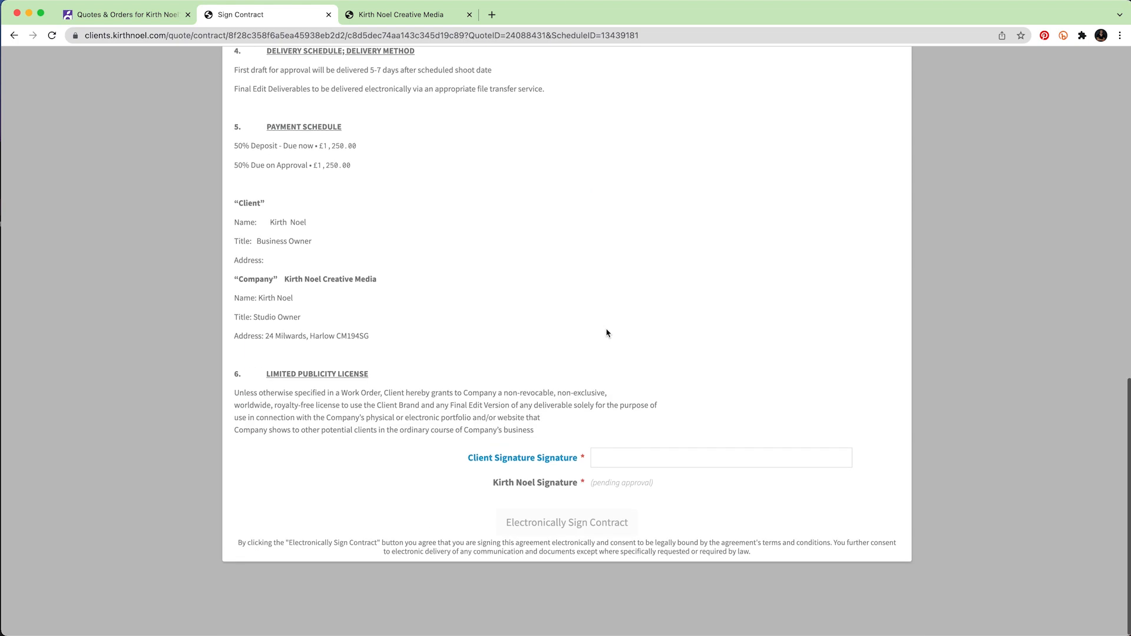
Sign the contract electronically with the client's name.
{"action": "left_click", "coordinate": [632, 469]}
{"action": "left_click", "coordinate": [578, 533]}
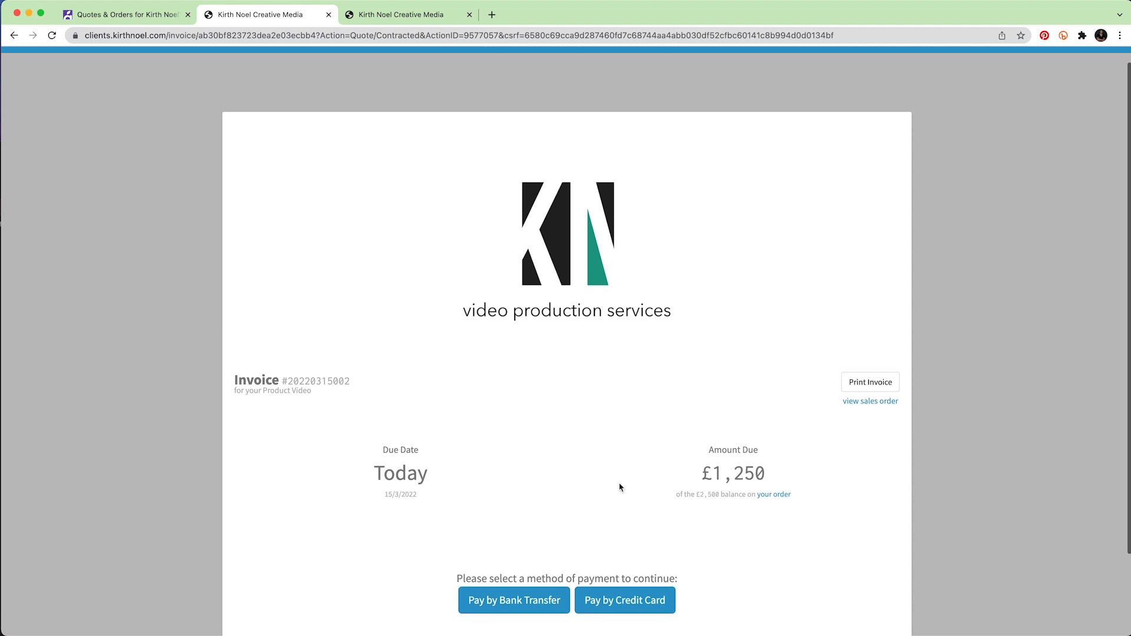
Choose bank transfer as the payment method for the £1,250 retainer.
{"action": "scroll", "coordinate": [620, 489], "scroll_direction": "down", "scroll_amount": 2}
{"action": "scroll", "coordinate": [469, 406], "scroll_direction": "down", "scroll_amount": 2}
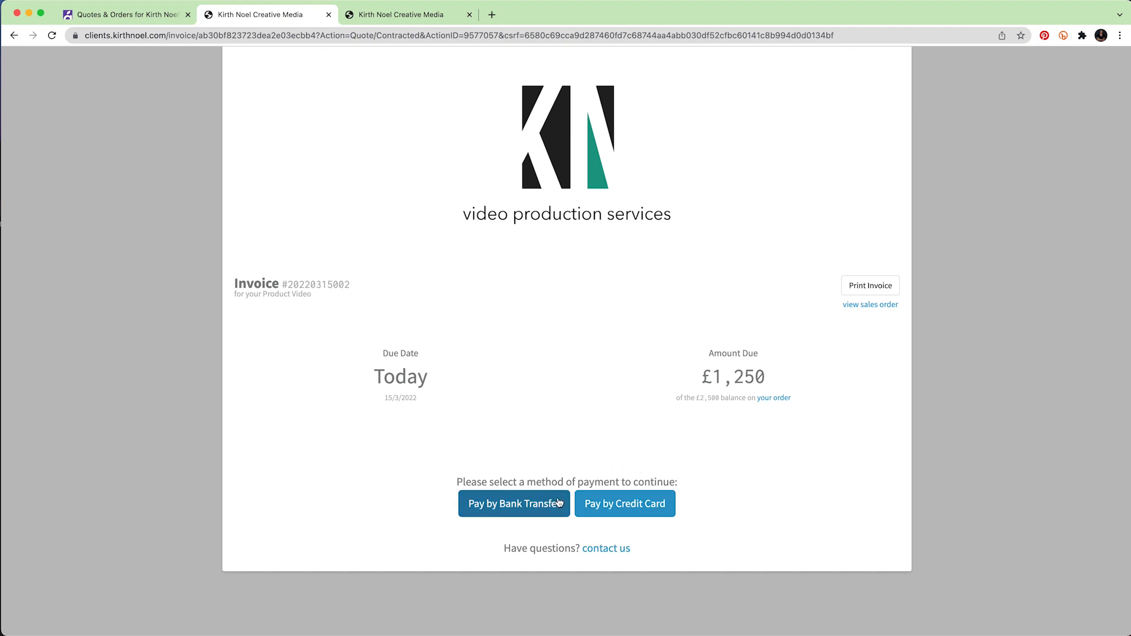
{"action": "left_click", "coordinate": [528, 511]}
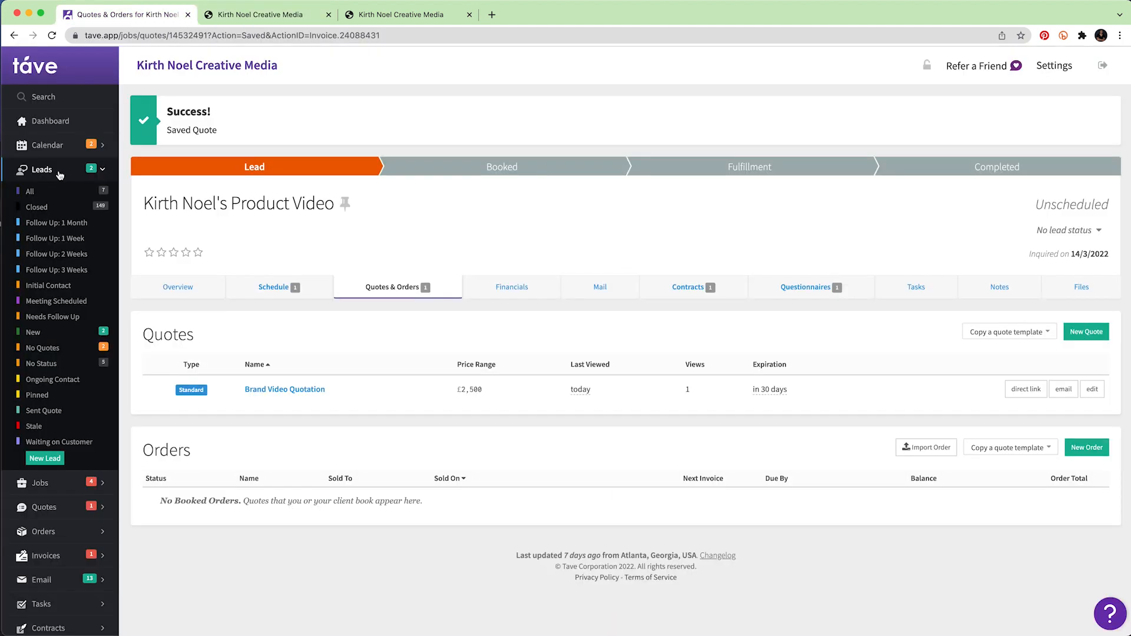
Check all current leads to confirm the Product Video job is gone.
{"action": "left_click", "coordinate": [60, 175]}
{"action": "left_click", "coordinate": [58, 178]}
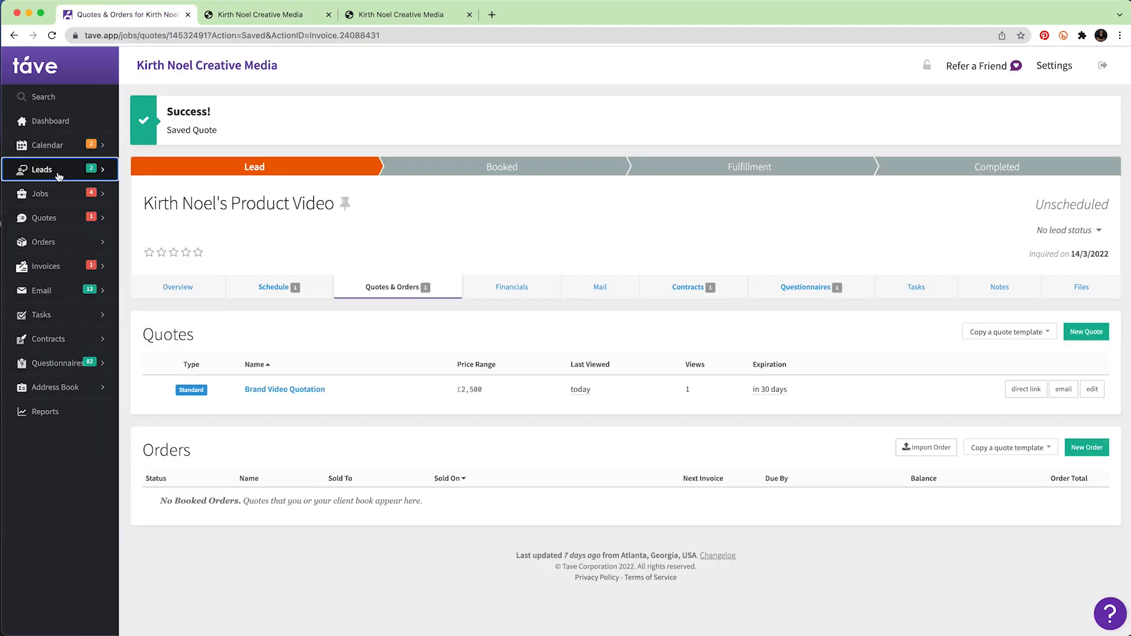
{"action": "left_click", "coordinate": [58, 190]}
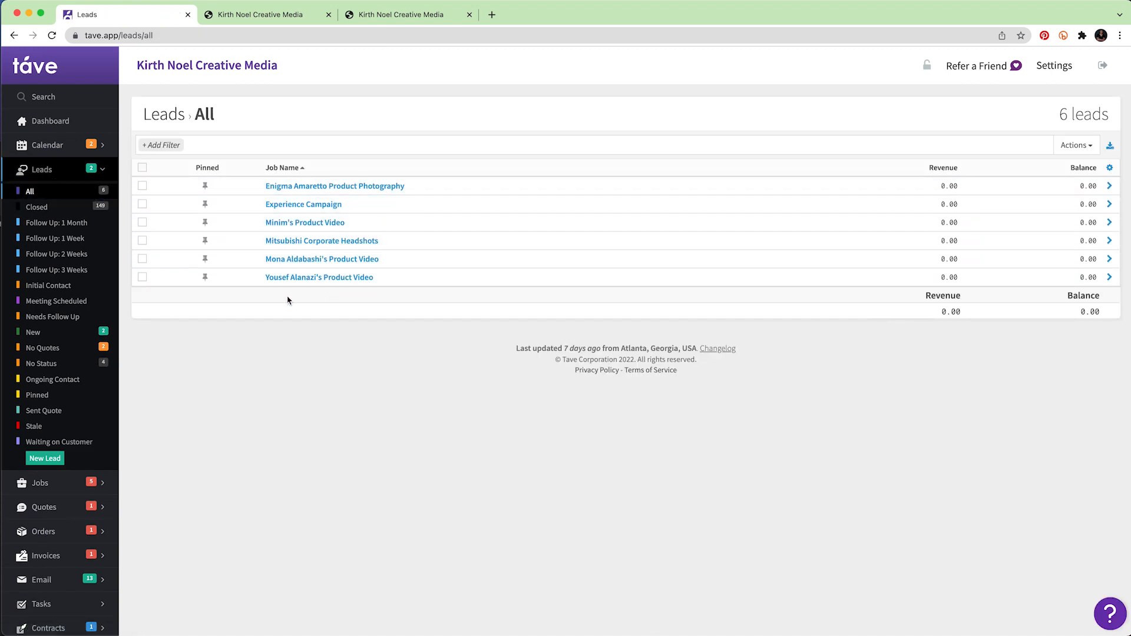
Open the Product Video job from the All Open jobs list at the Booked stage.
{"action": "left_click", "coordinate": [60, 485]}
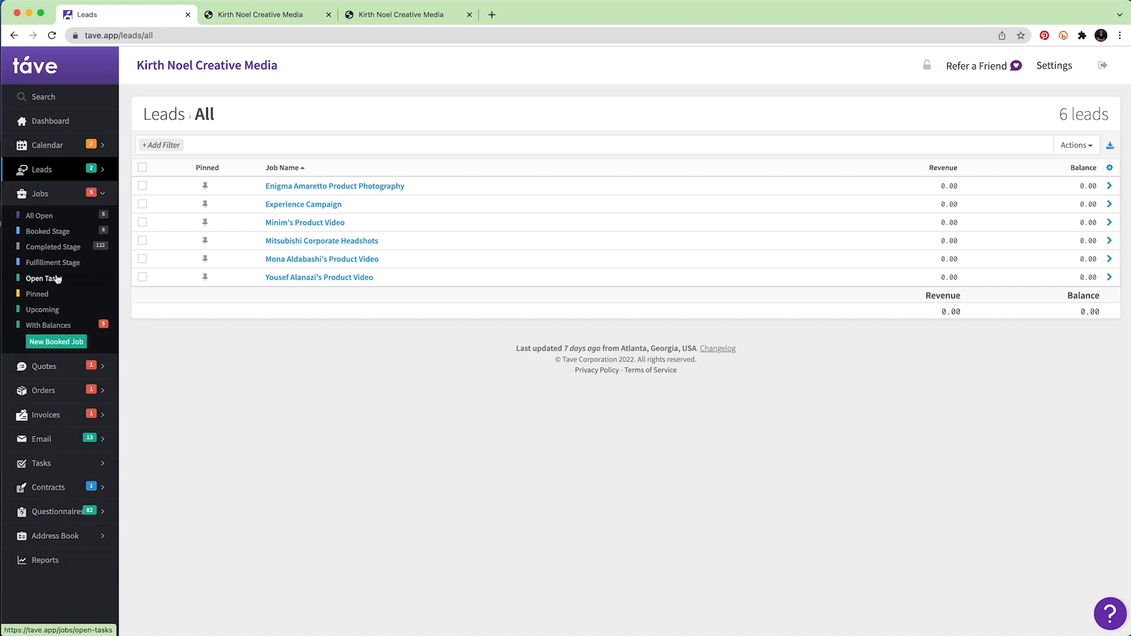
{"action": "left_click", "coordinate": [54, 194]}
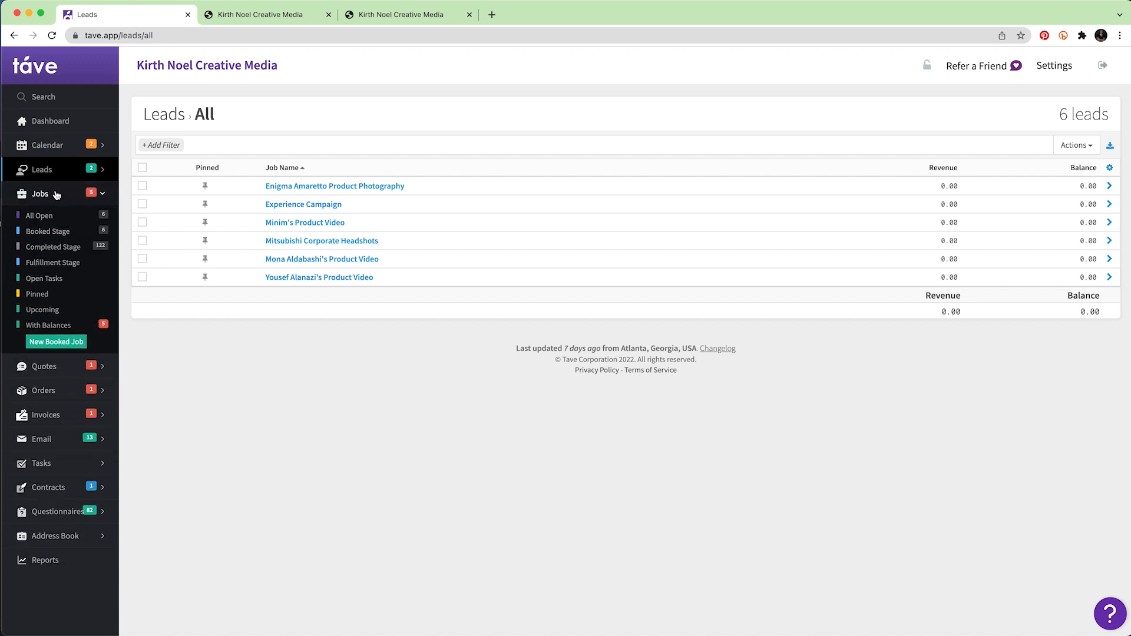
{"action": "left_click", "coordinate": [54, 195]}
{"action": "left_click", "coordinate": [59, 217]}
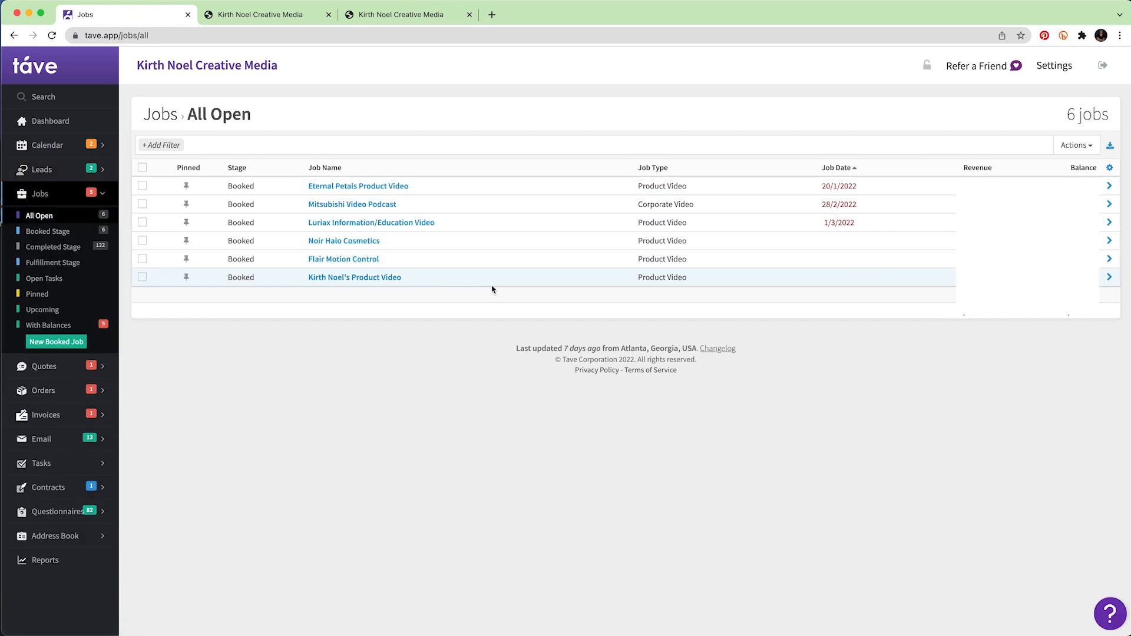
{"action": "left_click", "coordinate": [355, 278]}
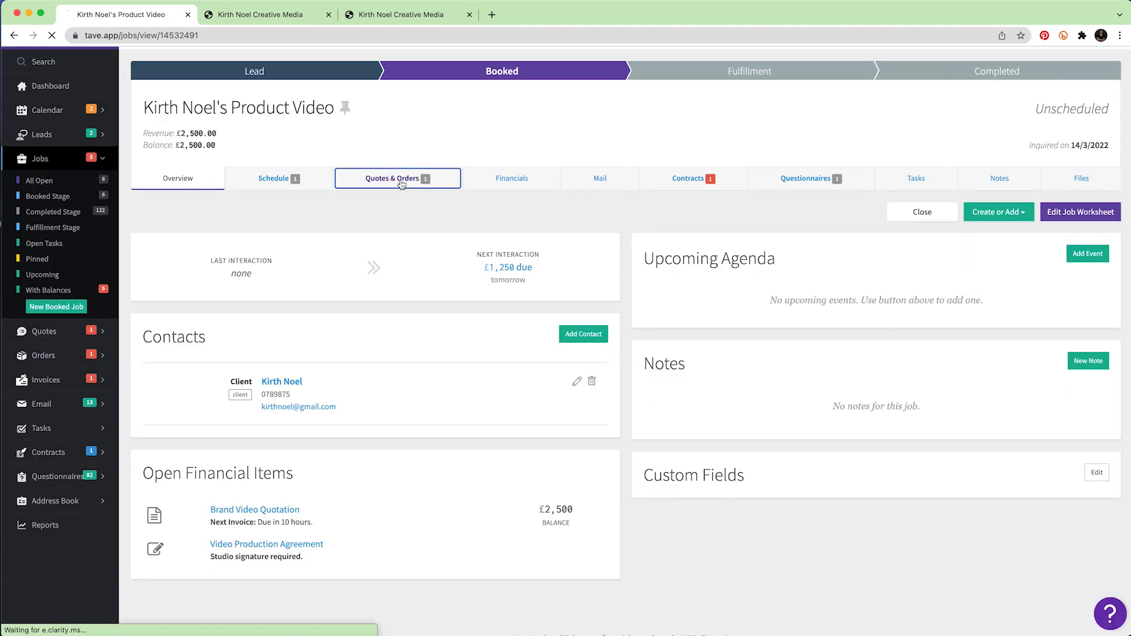
Check the £2,500 booked order, then view Financials showing £2,500 invoiced and an empty ledger.
{"action": "left_click", "coordinate": [401, 184]}
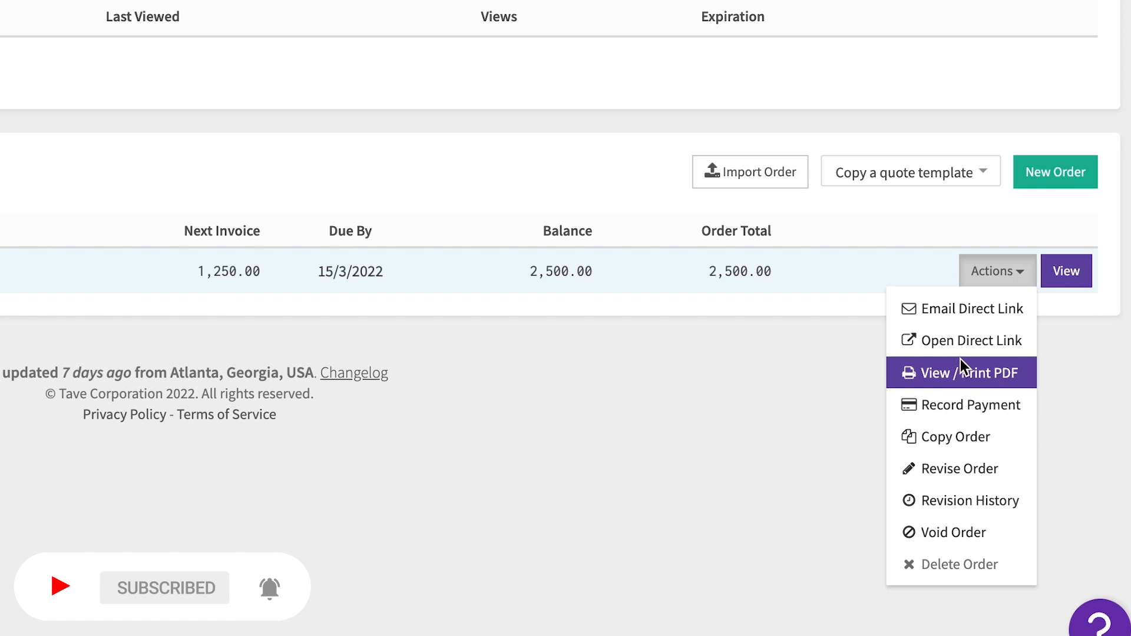
{"action": "left_click", "coordinate": [698, 375]}
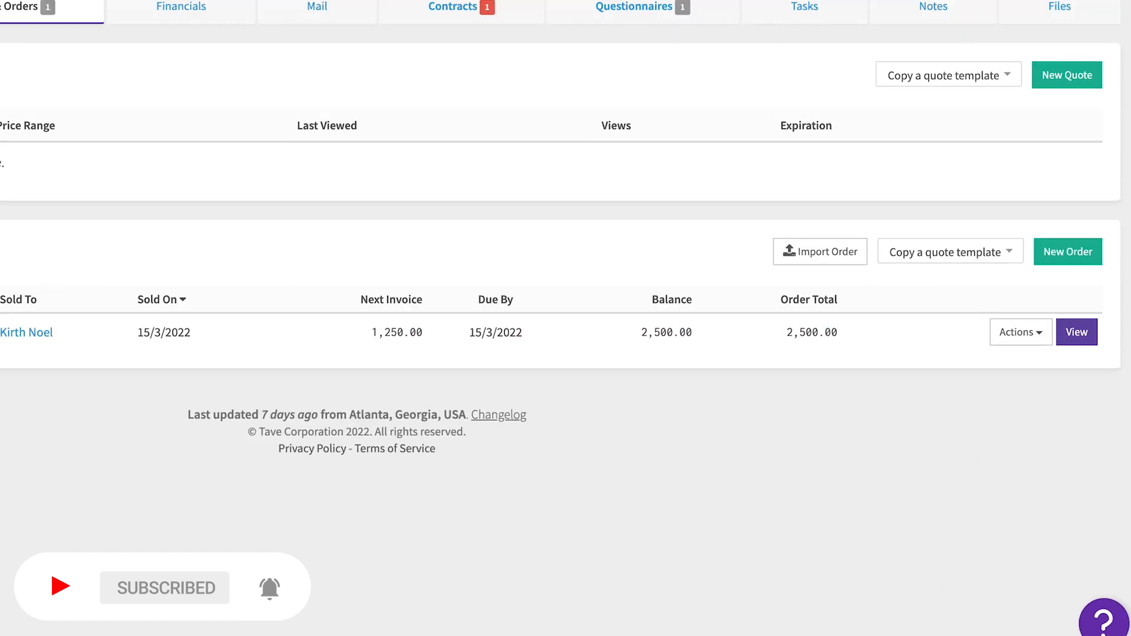
{"action": "left_click", "coordinate": [512, 213]}
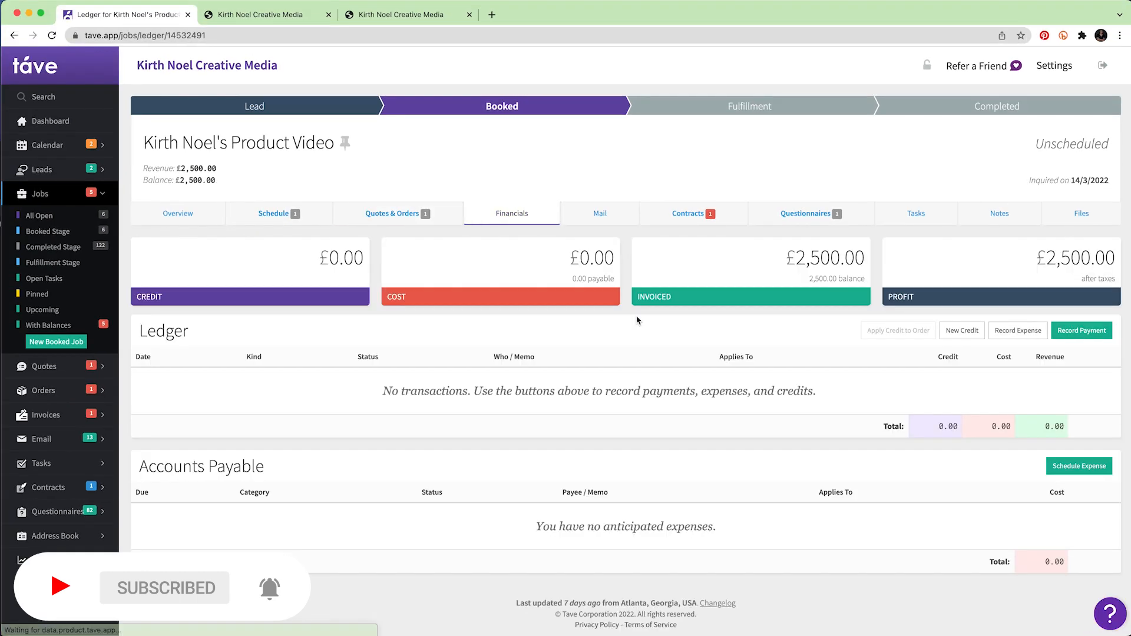
{"action": "scroll", "coordinate": [672, 335], "scroll_direction": "down", "scroll_amount": 1}
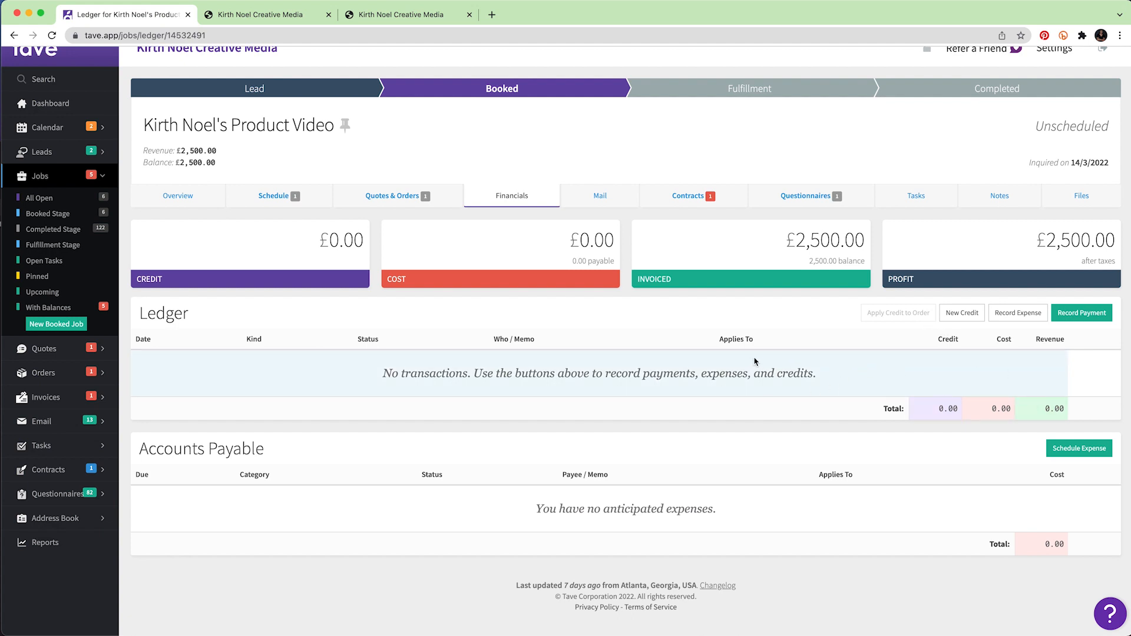
Check the Product Video job's mail and contracts, ending on the completed 'About your brand and video requirements' questionnaire.
{"action": "left_click", "coordinate": [602, 197]}
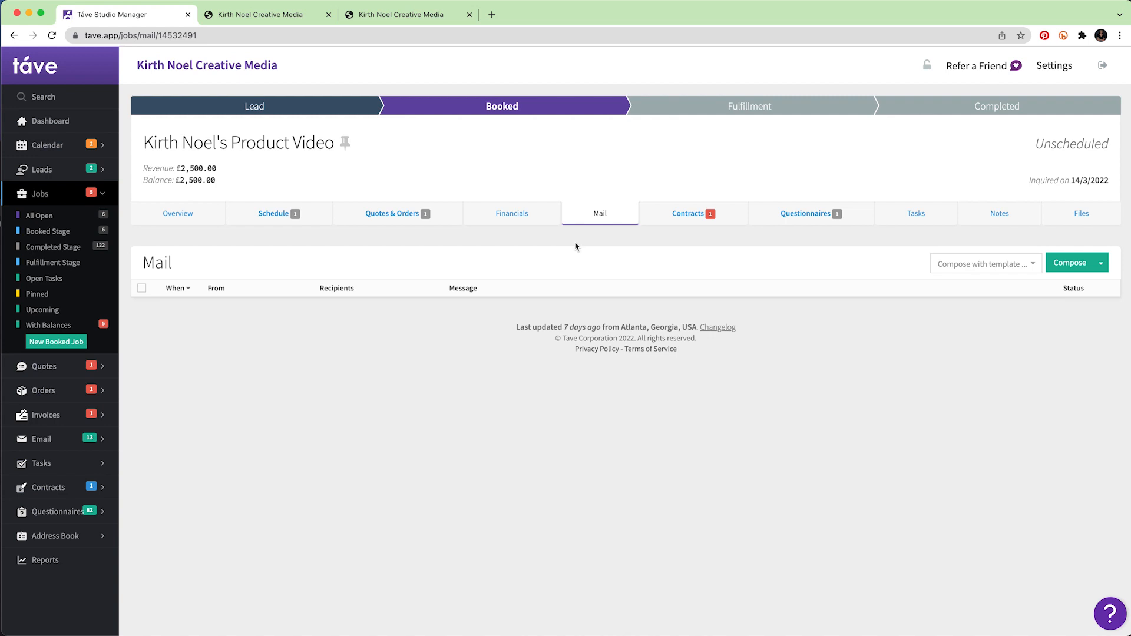
{"action": "left_click", "coordinate": [691, 216]}
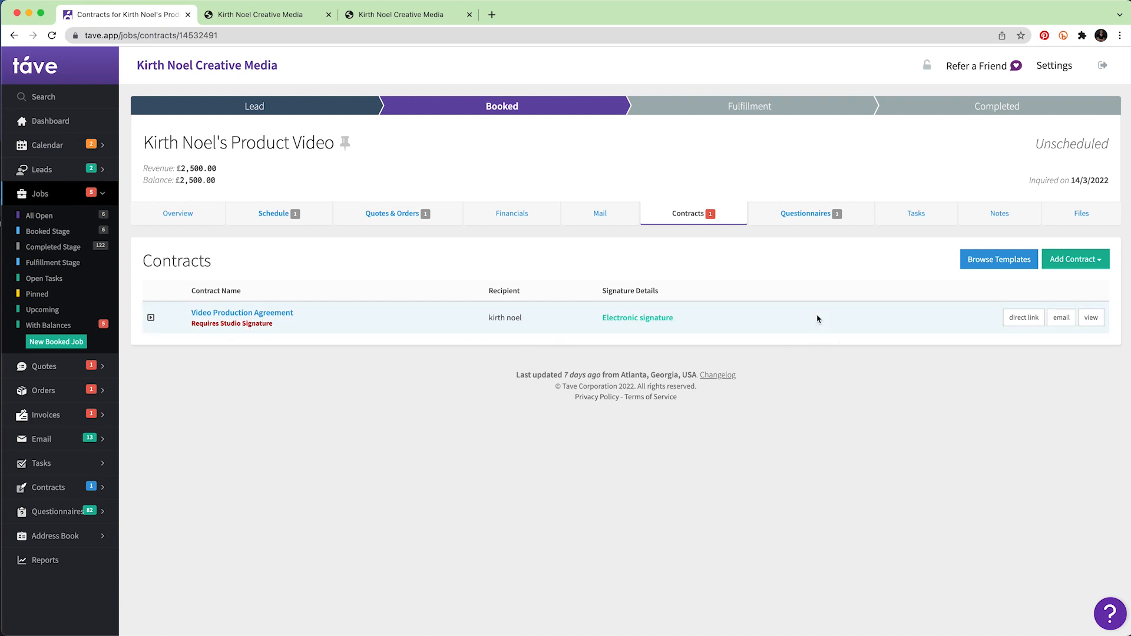
{"action": "left_click", "coordinate": [816, 217]}
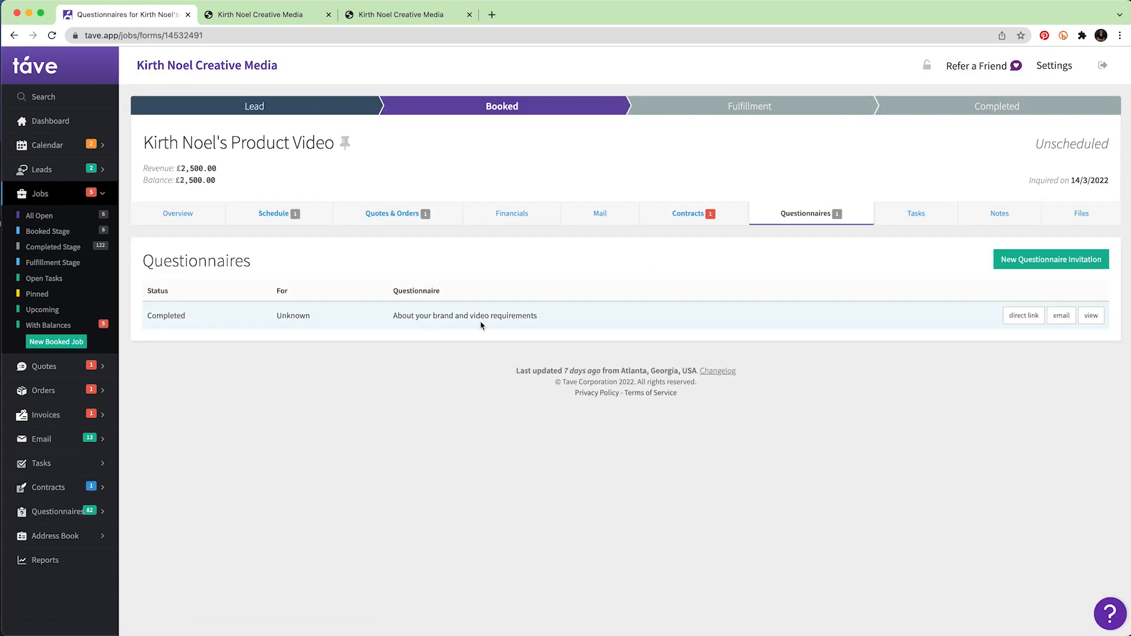
Review the job's notes, then collapse the Leads lists in the sidebar to reveal the job stages.
{"action": "left_click", "coordinate": [993, 217]}
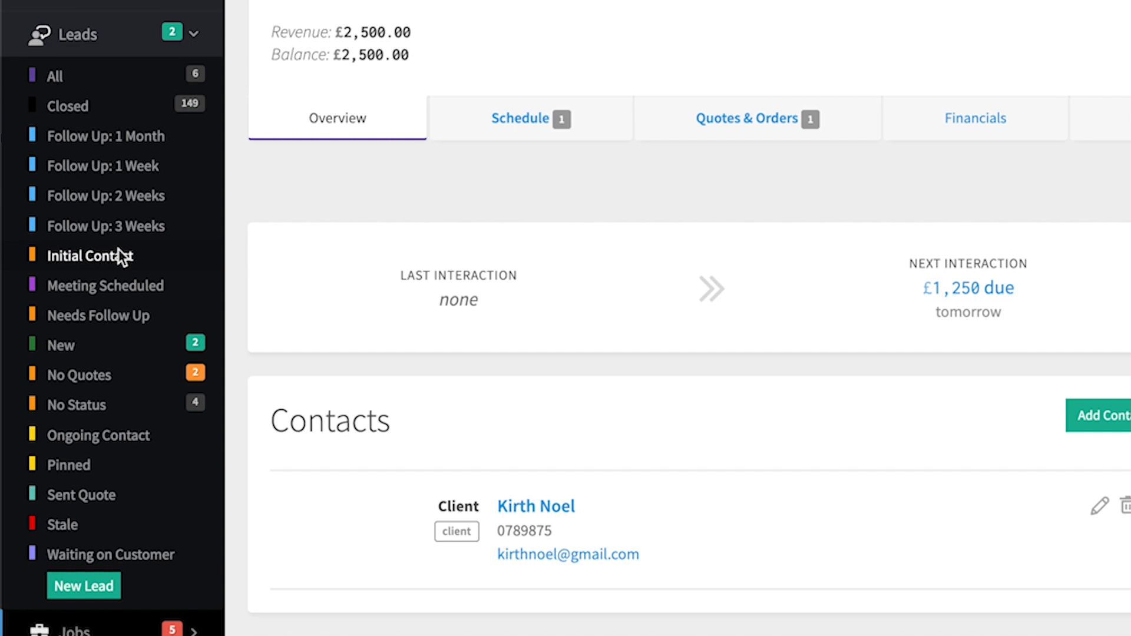
{"action": "left_click", "coordinate": [127, 51]}
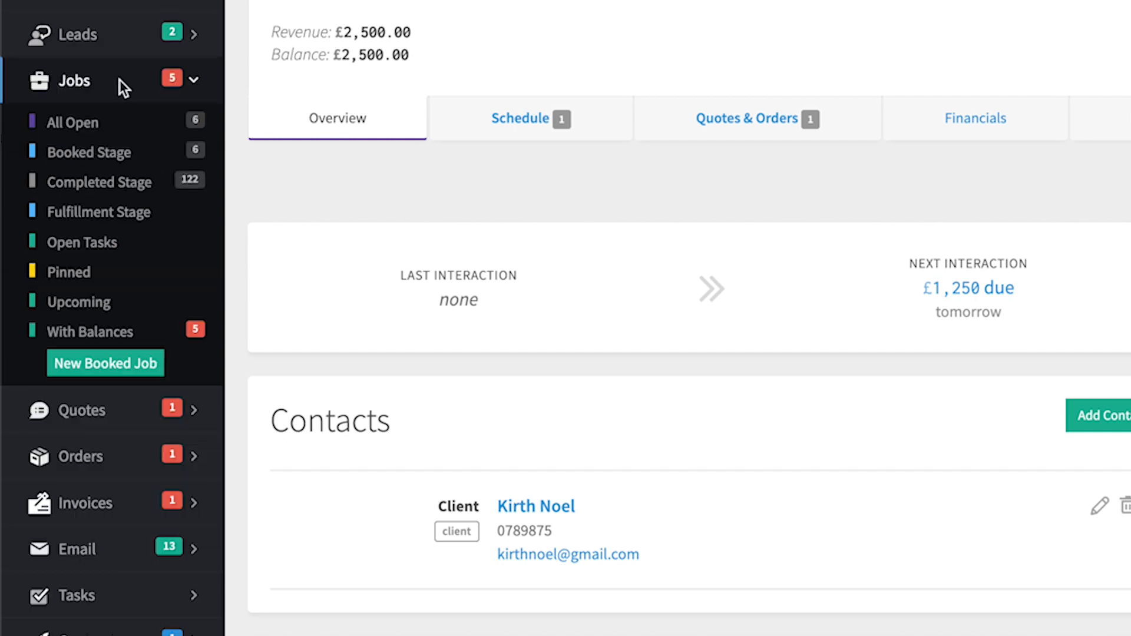